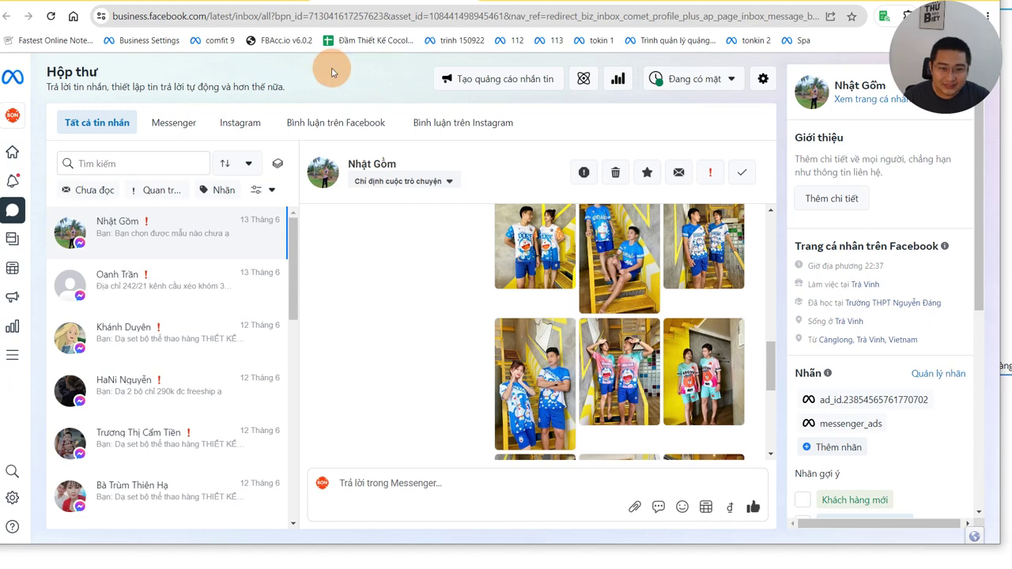
Switch to the Ads Manager ad set table, select the "thoitrangcongso - re" ad set and examine the purchase columns.
click(235, 2)
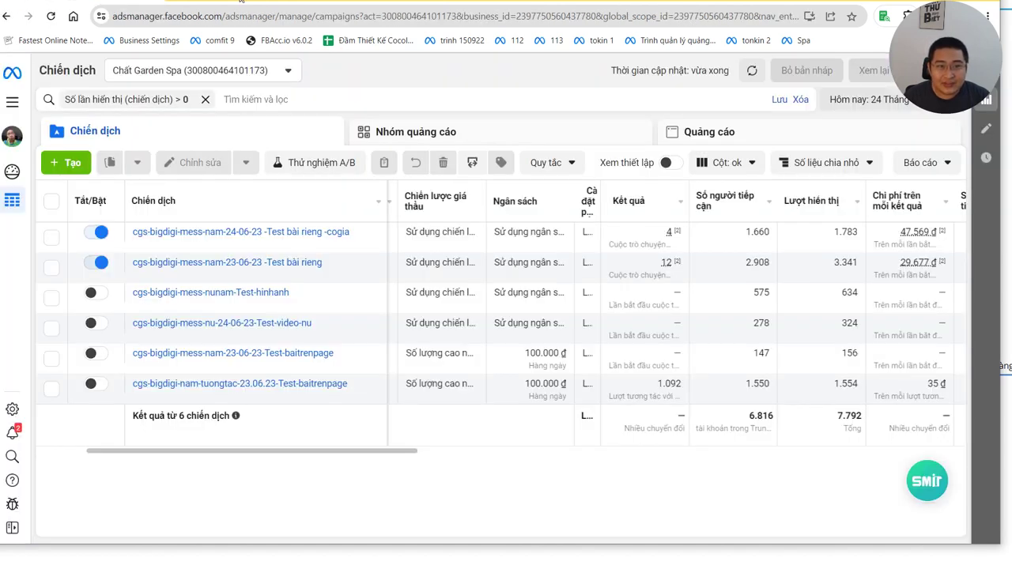
click(241, 3)
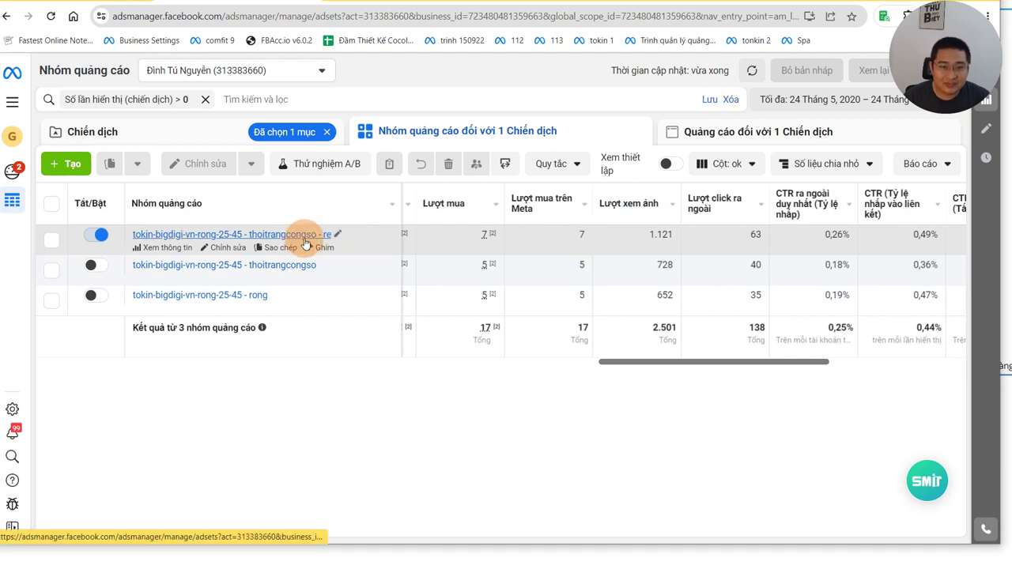
click(578, 235)
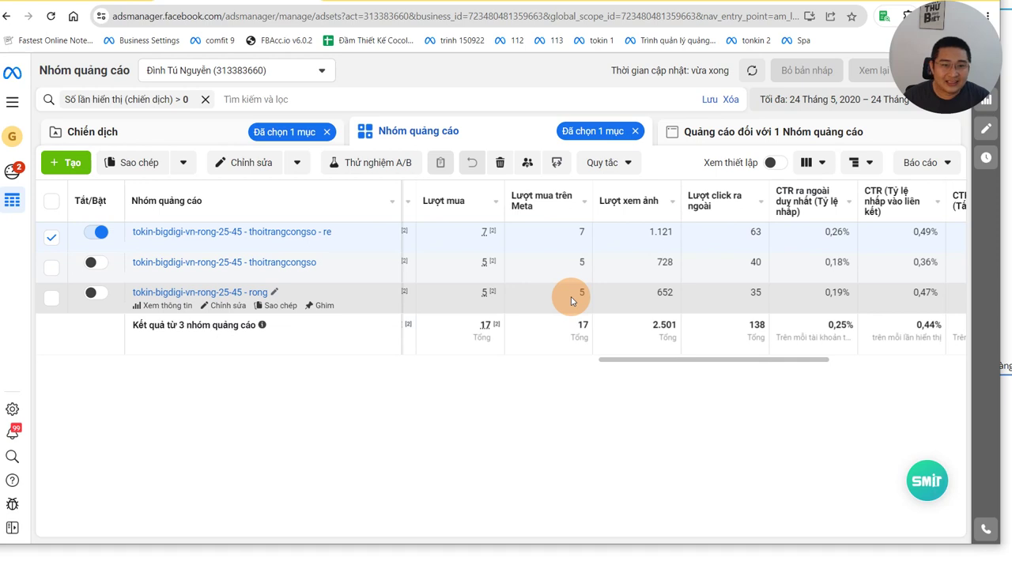
mouse_move(490, 228)
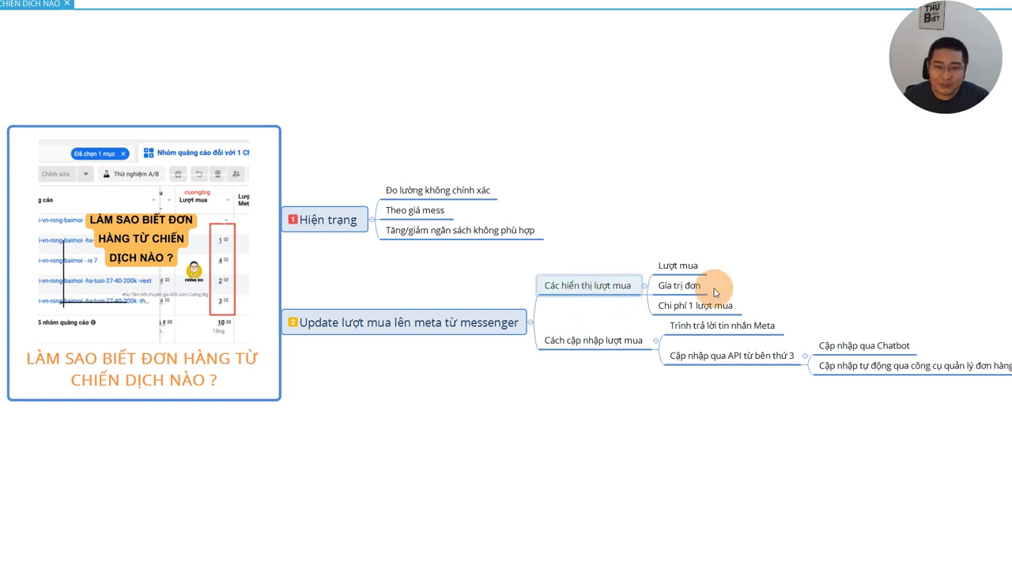
Highlight the mind map topics "Lượt mua", "Gía trị đơn" and "Chi phí 1 lượt mua", and clear the selection.
drag(718, 243, 656, 315)
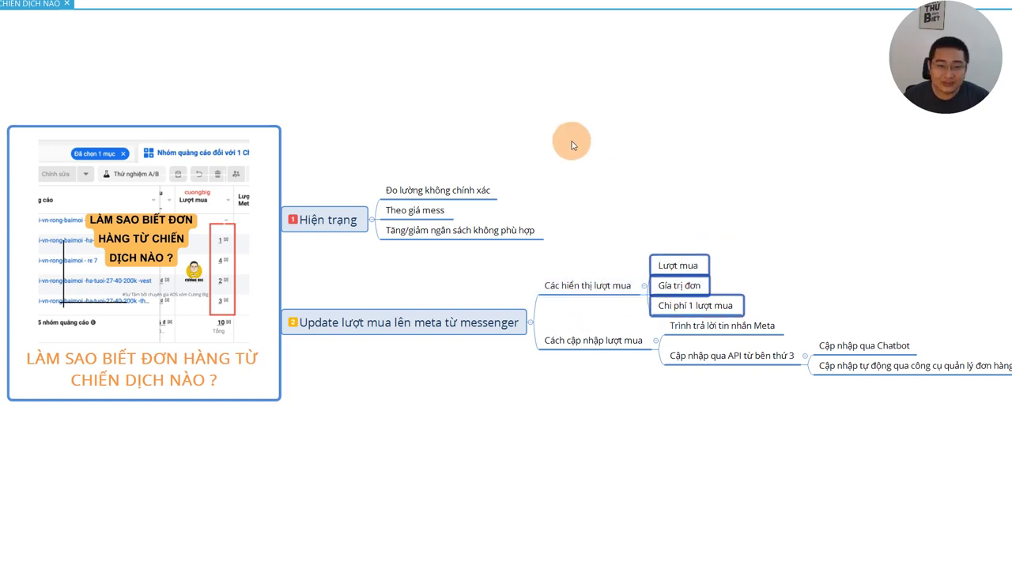
click(632, 191)
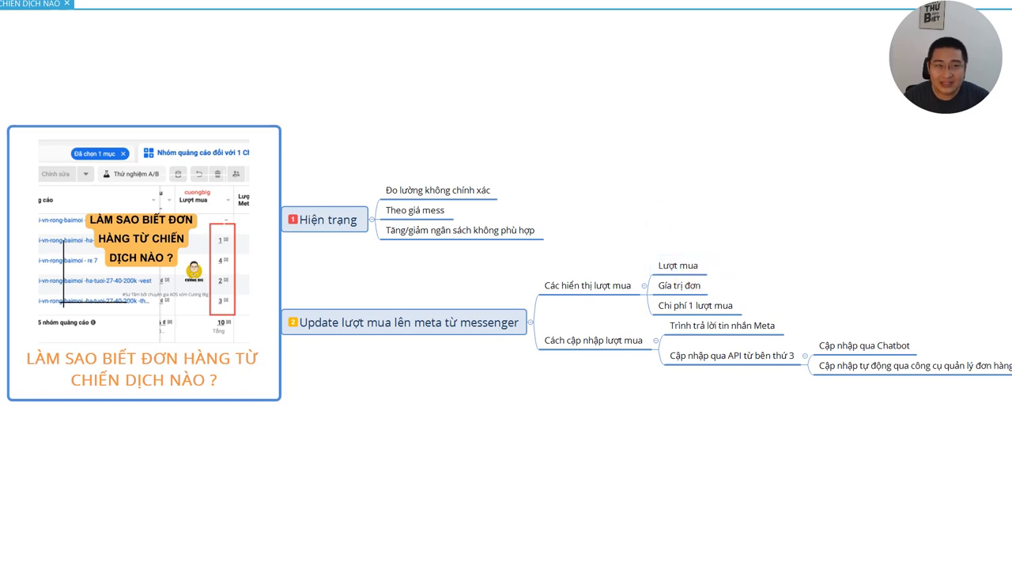
Switch to the Chất Garden Spa campaign table in Ads Manager and open its column customization.
key(alt+Tab)
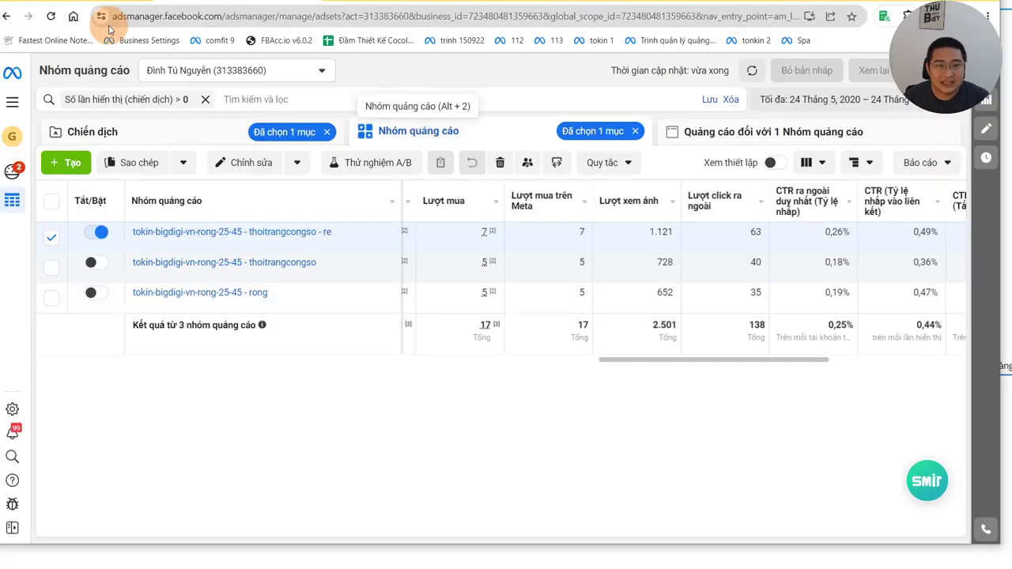
key(alt+Tab)
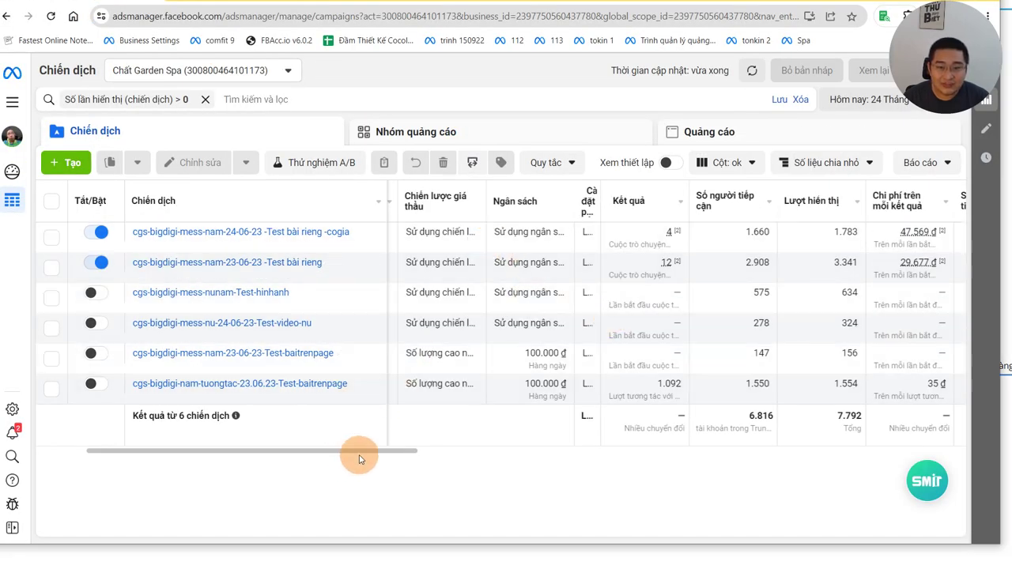
click(644, 453)
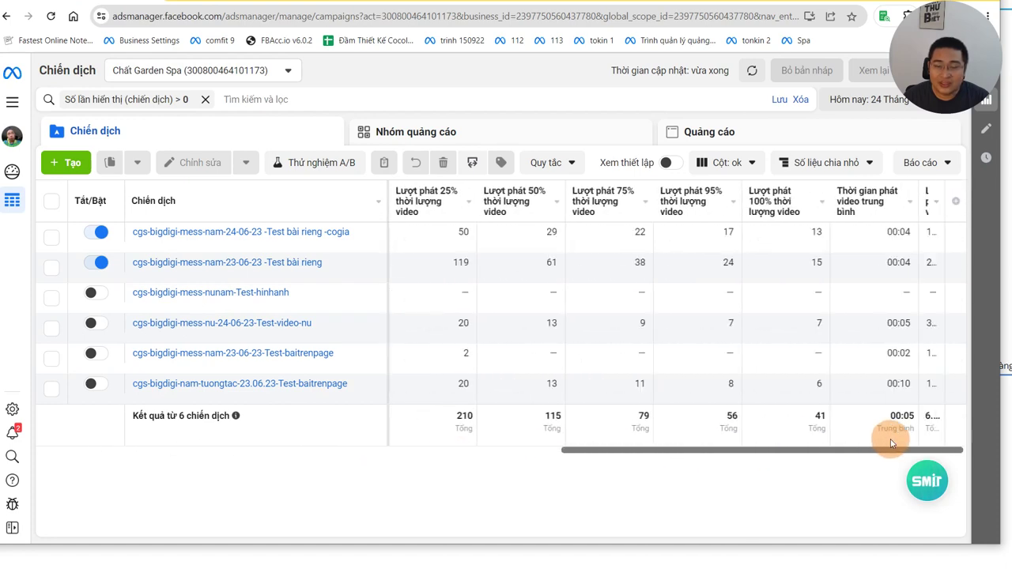
click(726, 163)
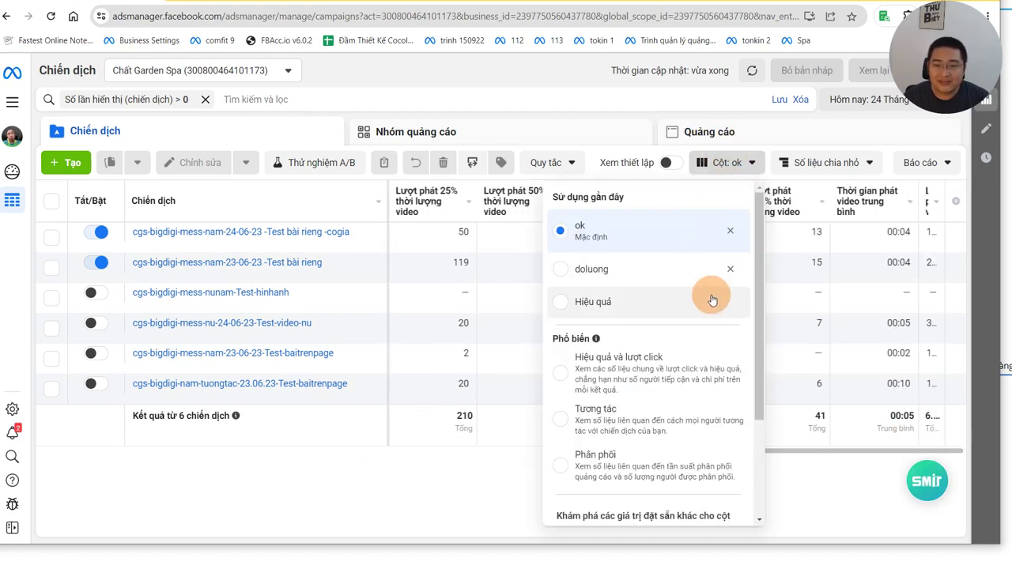
scroll(716, 301, down, 1)
scroll(716, 303, down, 1)
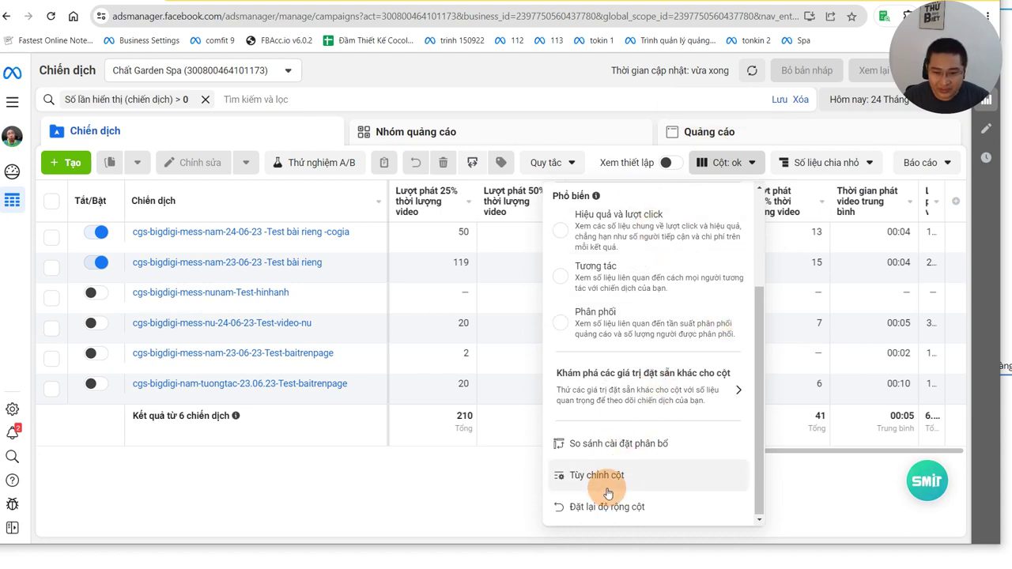
click(620, 483)
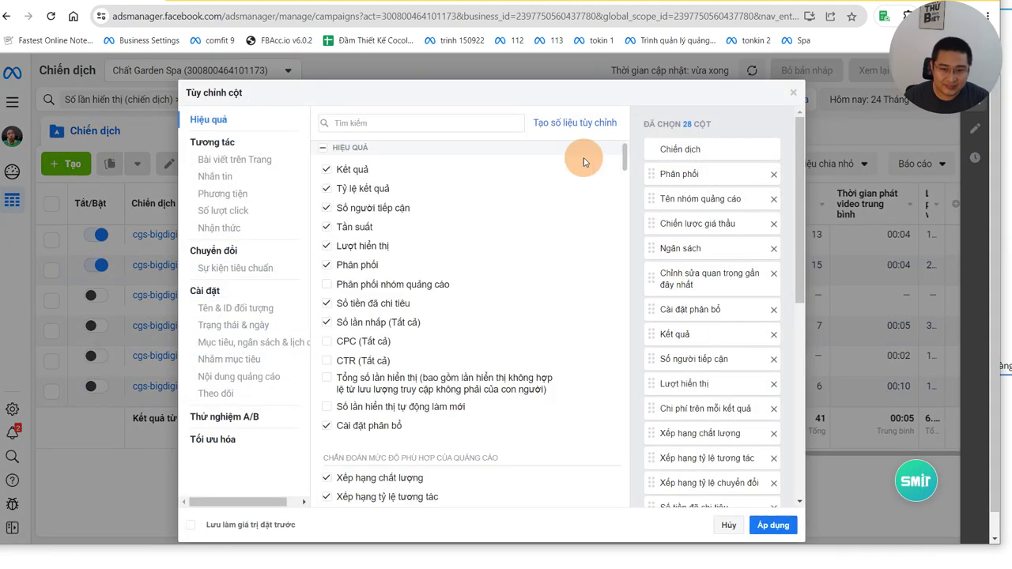
Find the "mua" metrics and add the total, value and cost columns for "Lượt mua hàng".
click(363, 122)
text(mua)
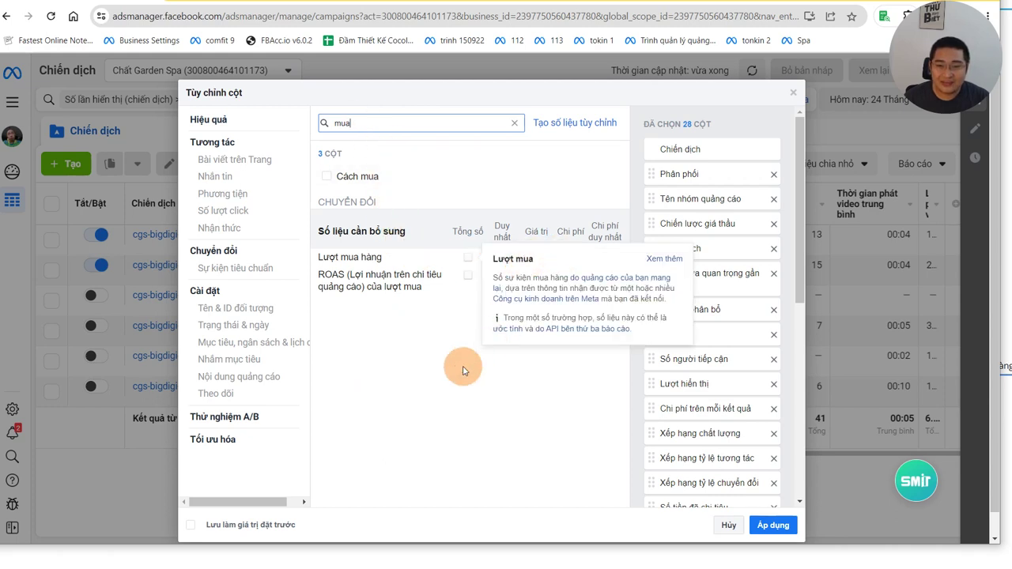
click(467, 257)
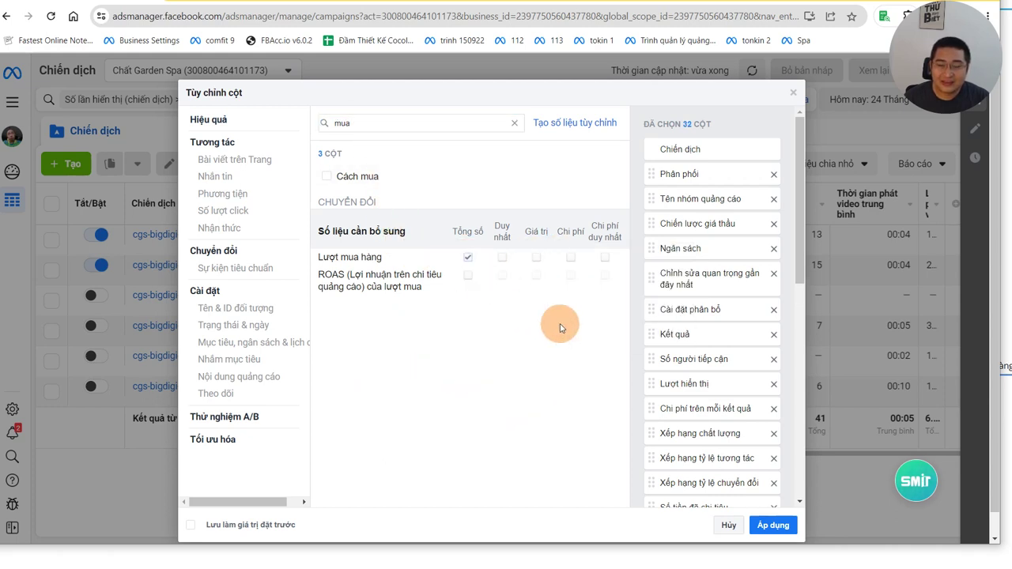
click(536, 261)
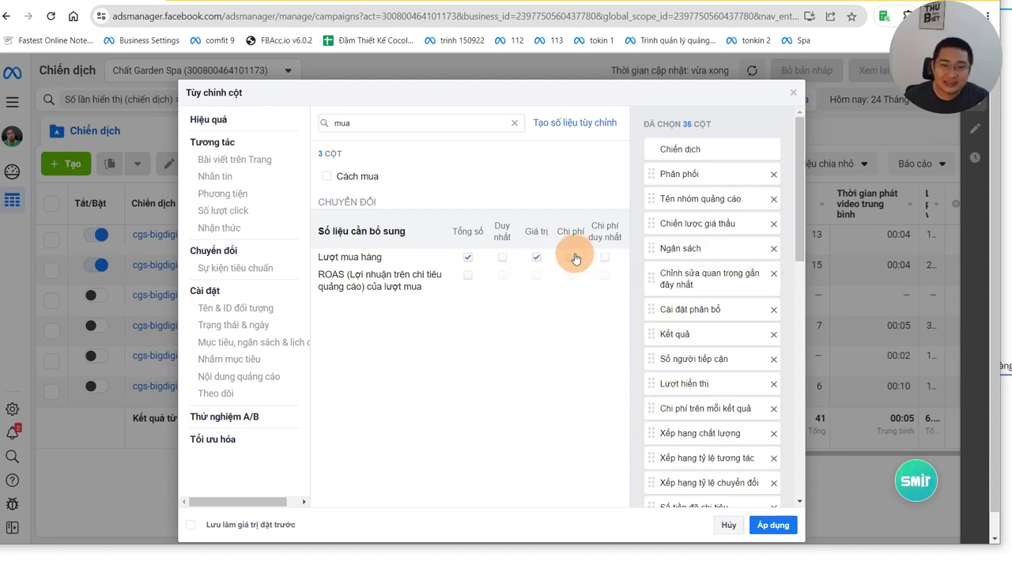
click(573, 258)
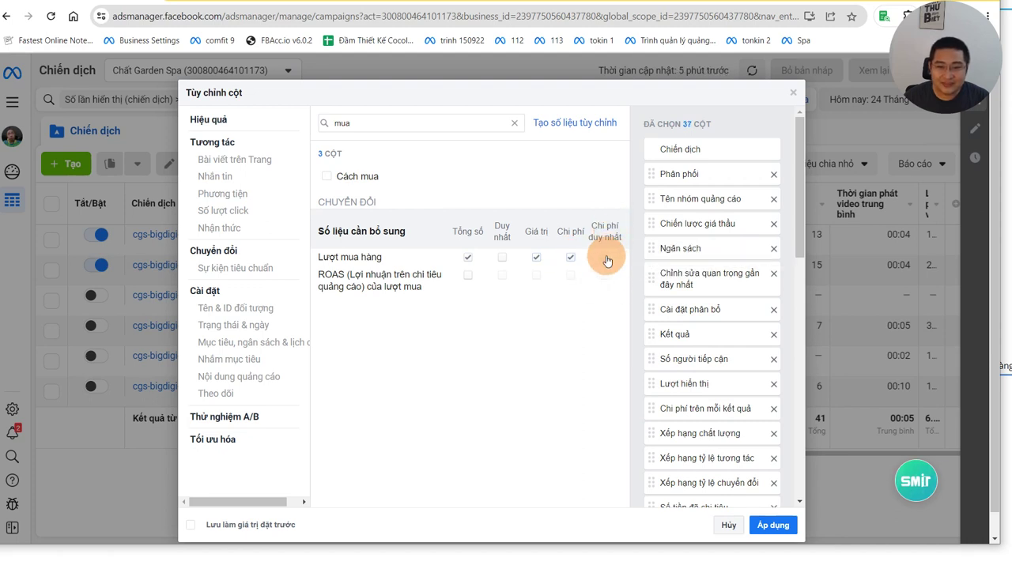
Save the column selection as the preset "ok", replacing the existing preset, and apply it.
click(274, 525)
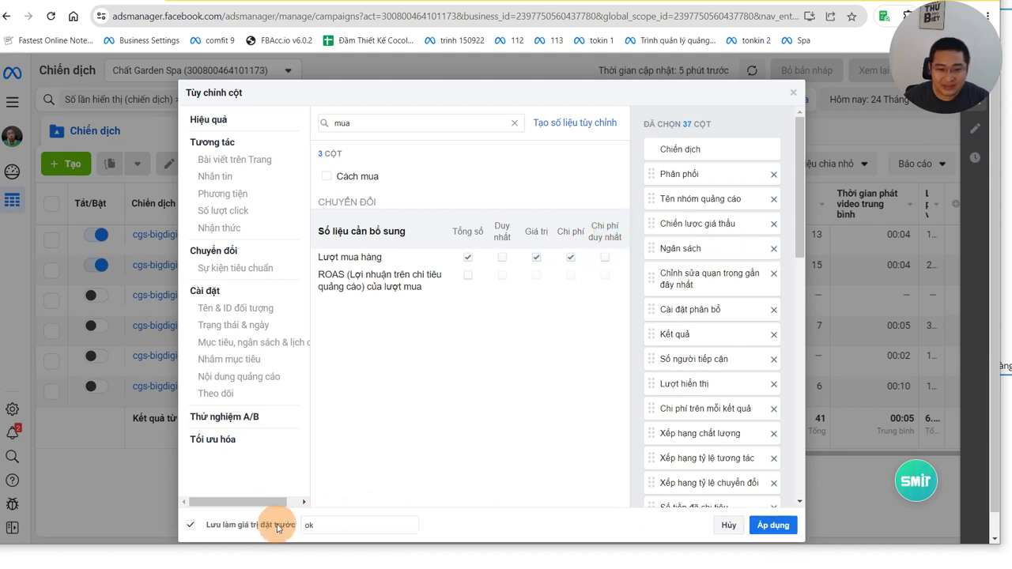
click(777, 525)
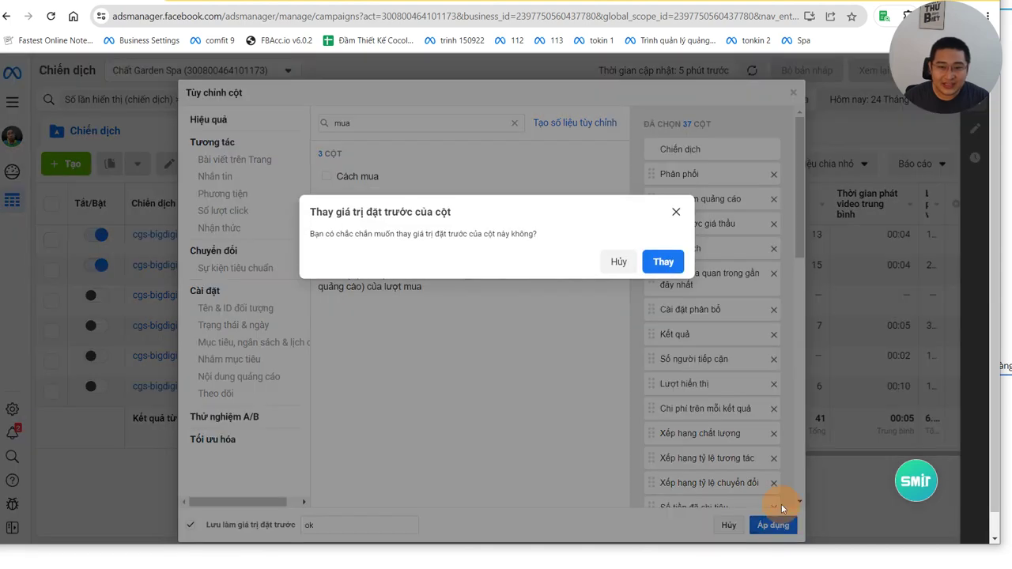
click(667, 265)
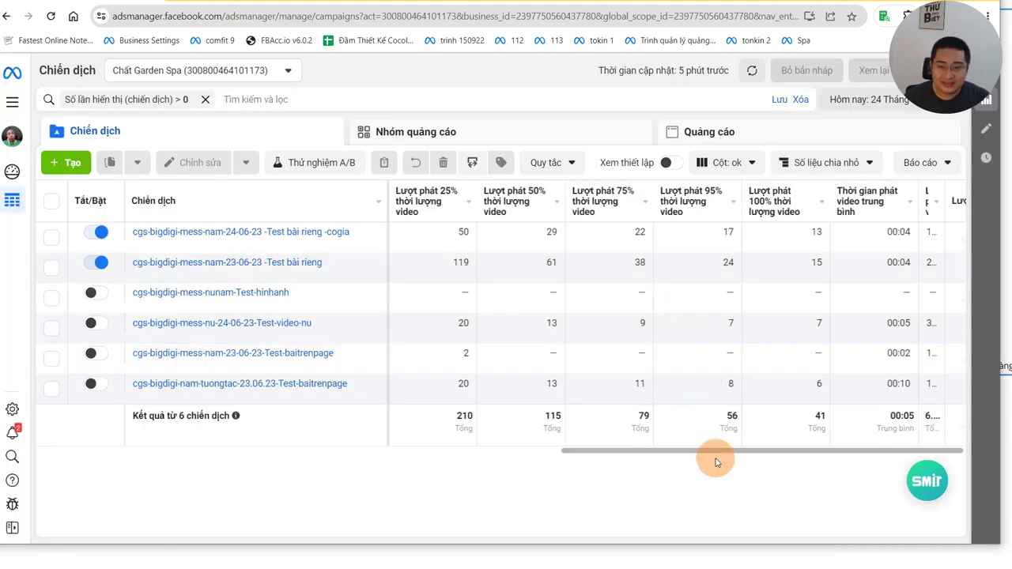
Examine the added purchase count, conversion value and cost per purchase columns in the campaign table.
drag(691, 451, 991, 459)
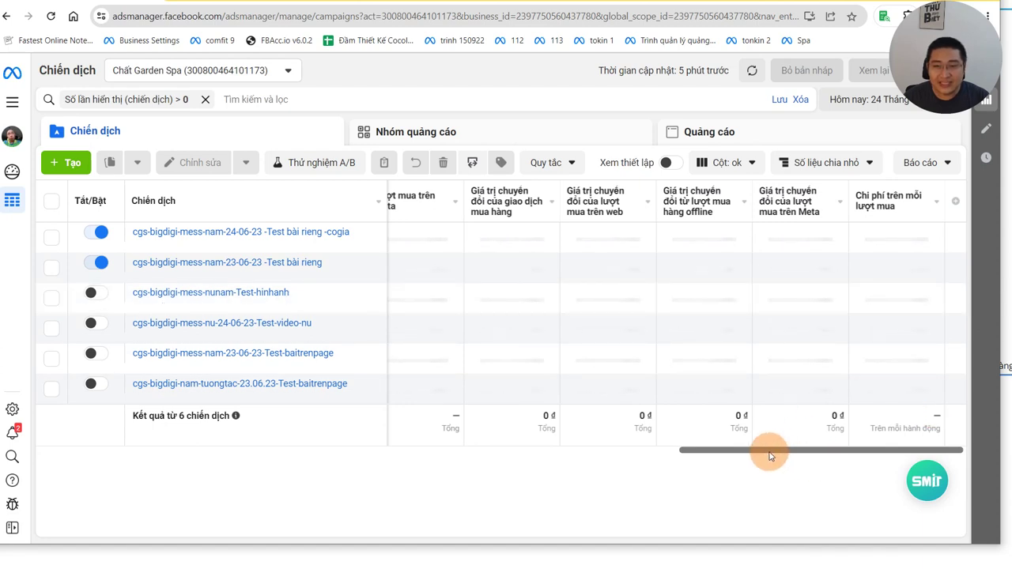
drag(771, 455, 696, 454)
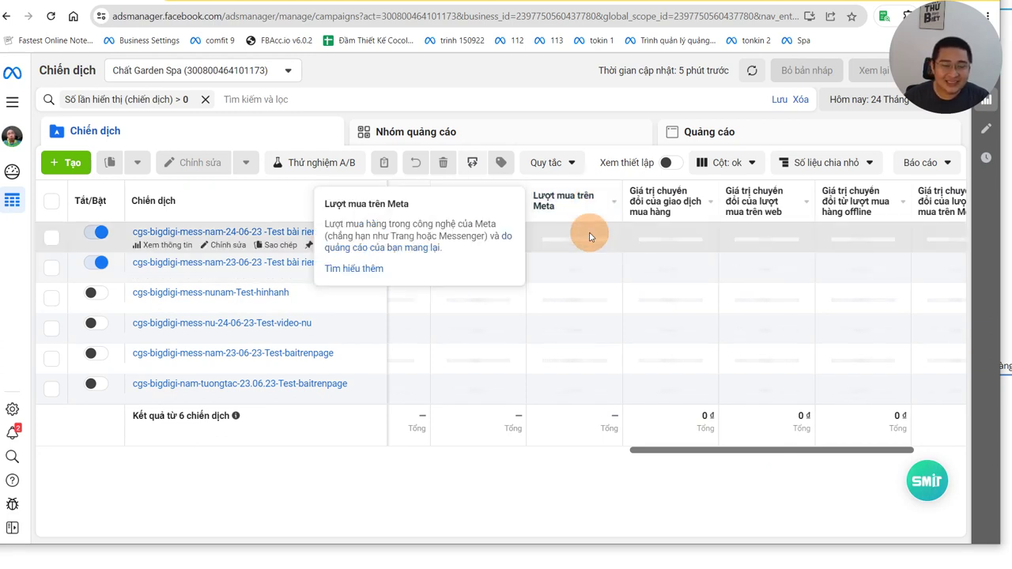
mouse_move(631, 206)
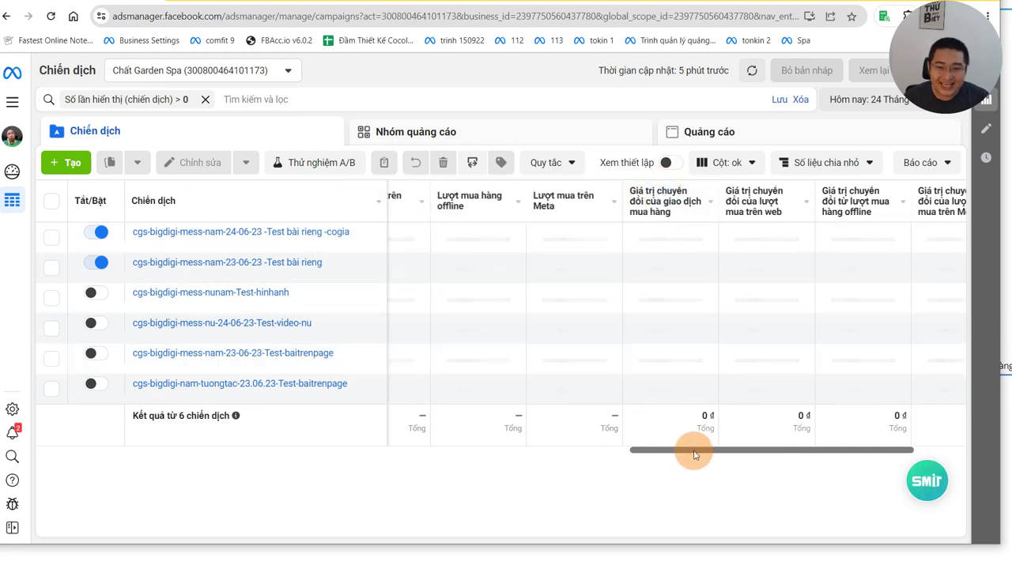
drag(694, 454, 562, 456)
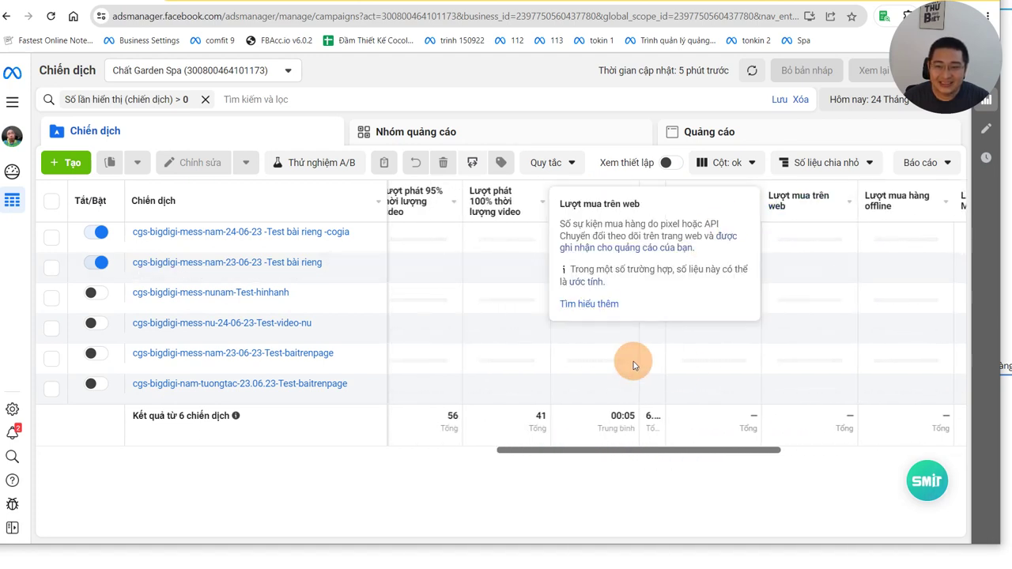
drag(649, 456, 699, 448)
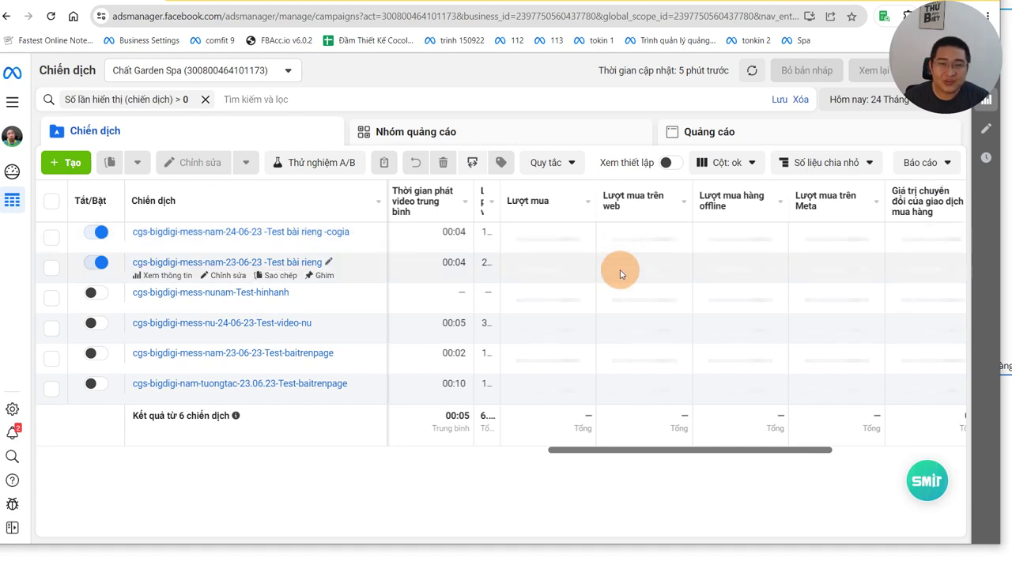
drag(665, 453, 674, 453)
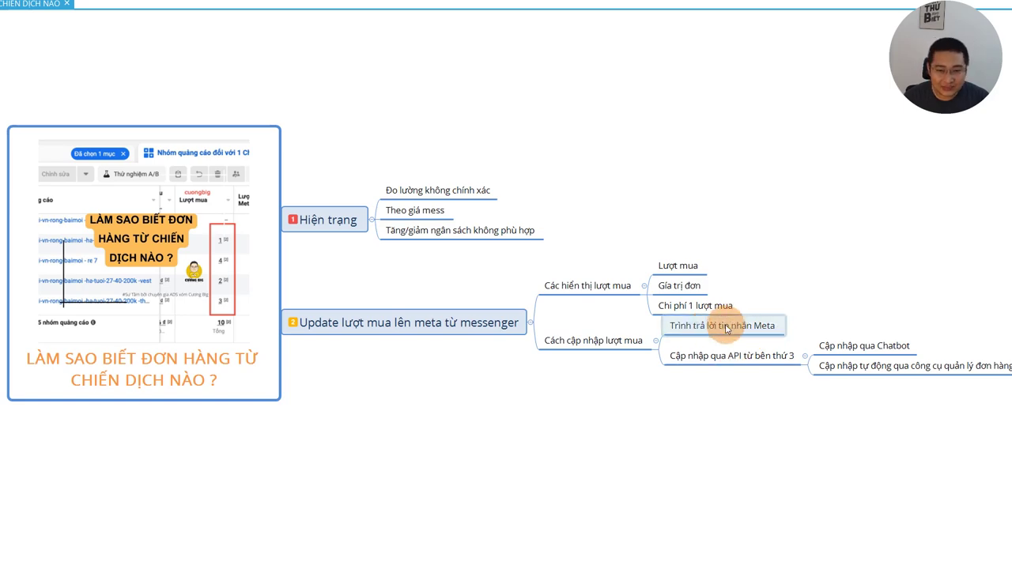
Switch to the Meta Business inbox, request a new activity for the open conversation's customer and accept the contact terms of service.
key(alt+Tab)
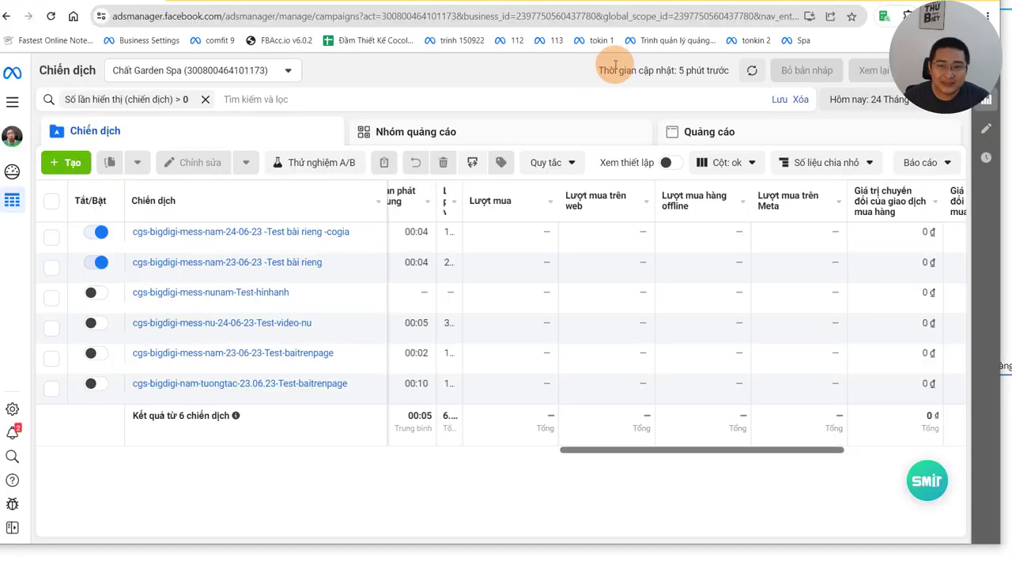
key(alt+Tab)
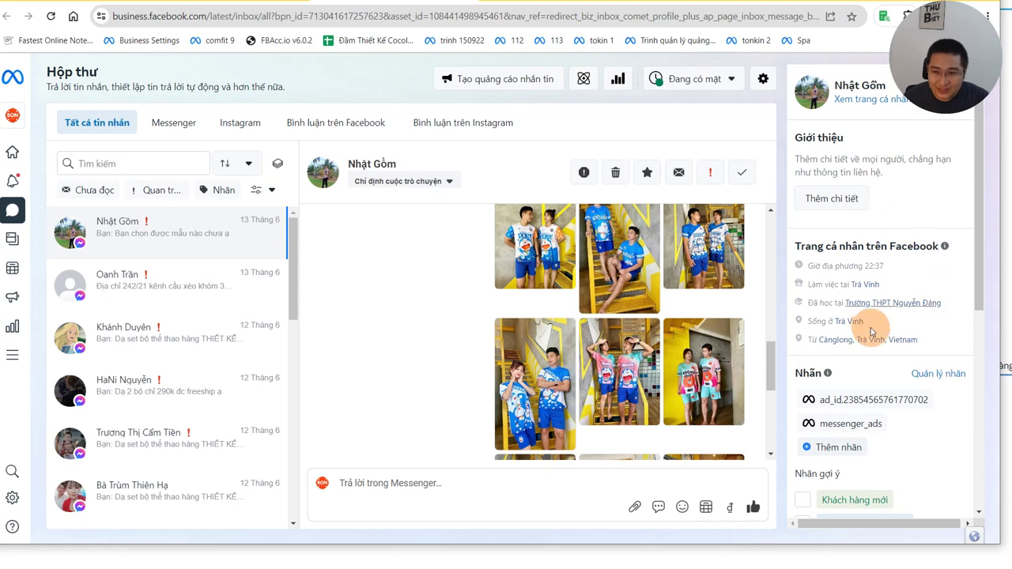
scroll(898, 365, down, 1)
scroll(899, 365, down, 1)
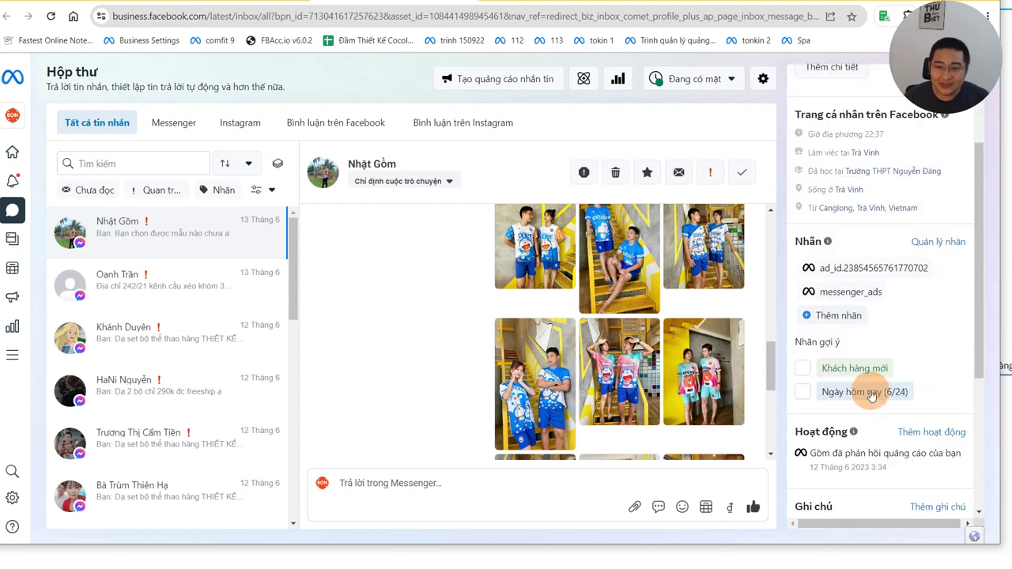
scroll(878, 392, down, 2)
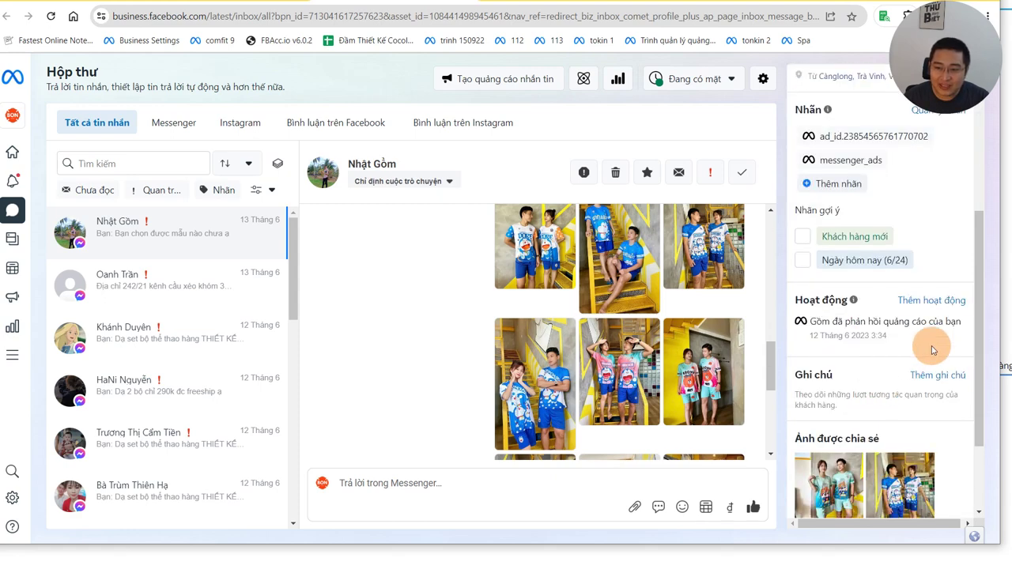
click(932, 304)
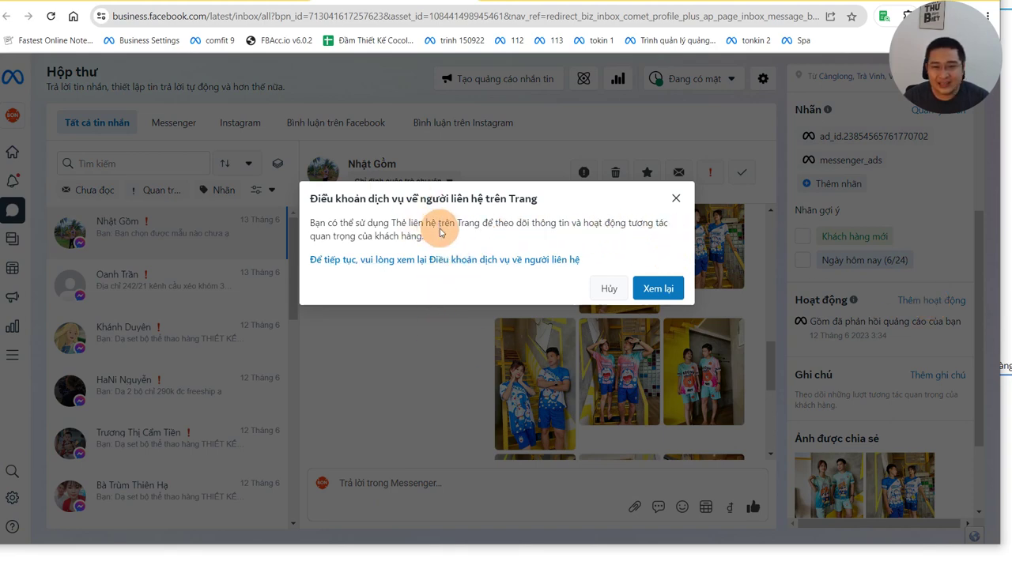
click(665, 294)
scroll(639, 276, down, 10)
click(645, 495)
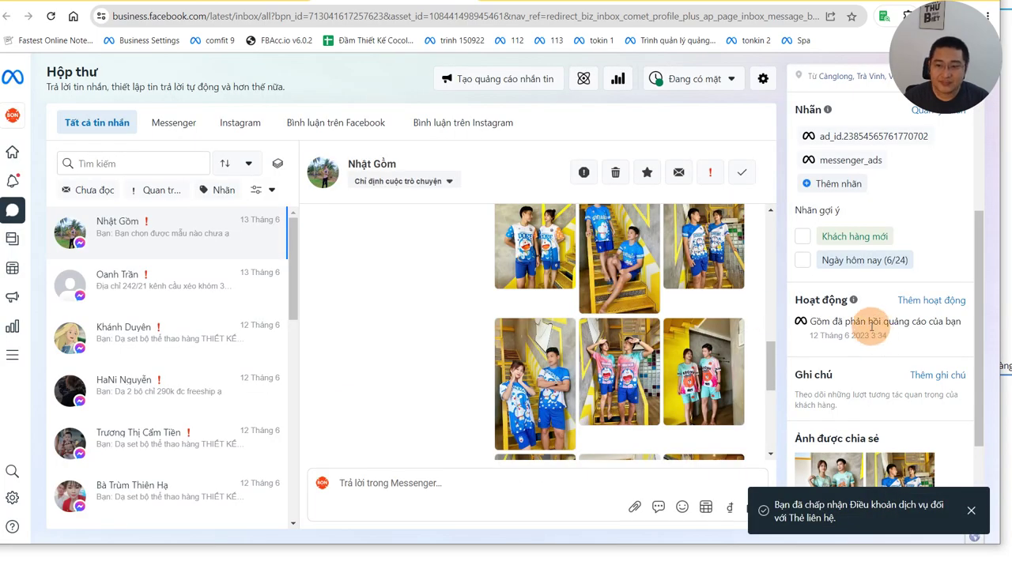
Add an "Order placed" activity to the customer of the open conversation.
drag(981, 255, 981, 271)
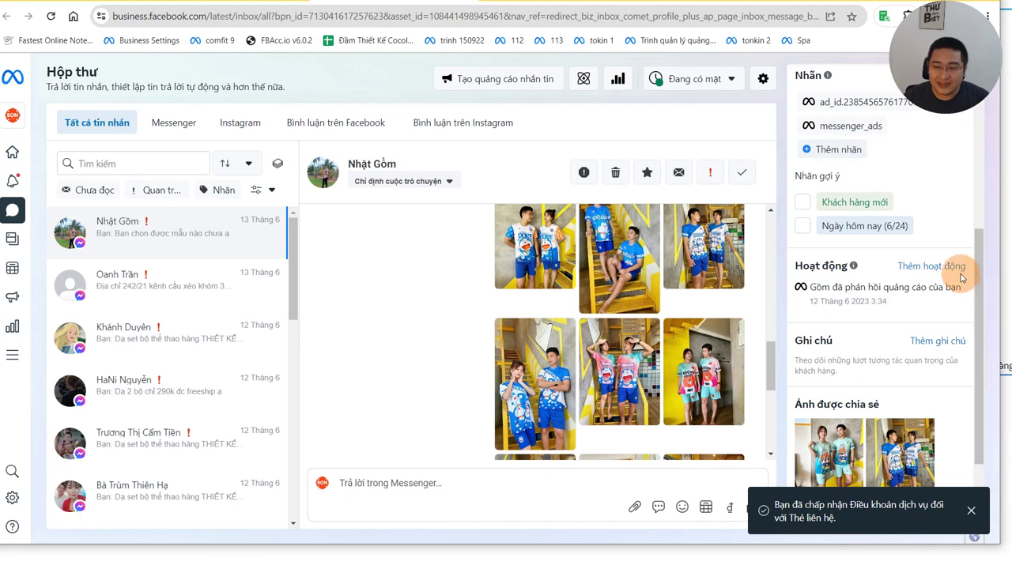
click(921, 271)
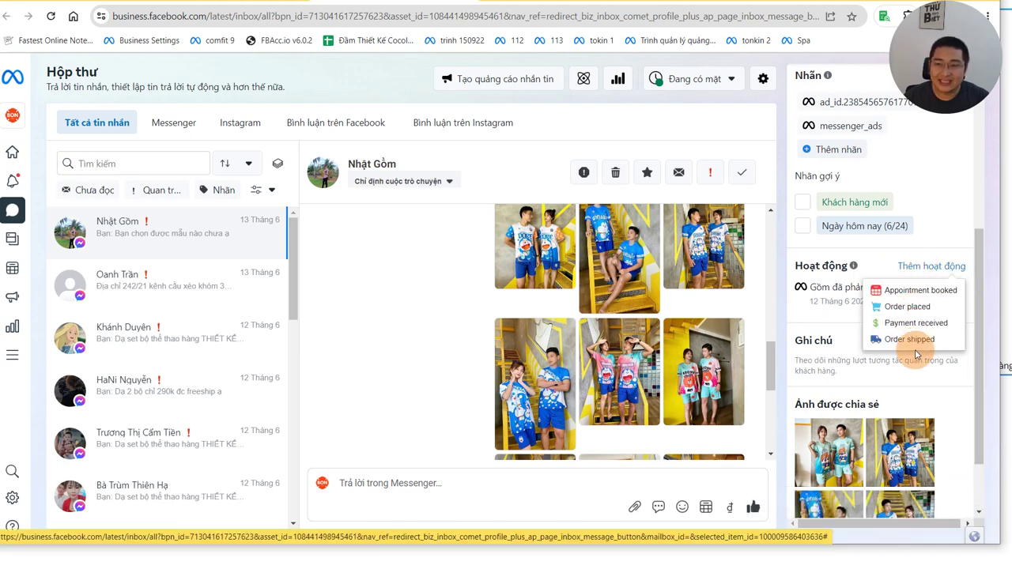
click(920, 310)
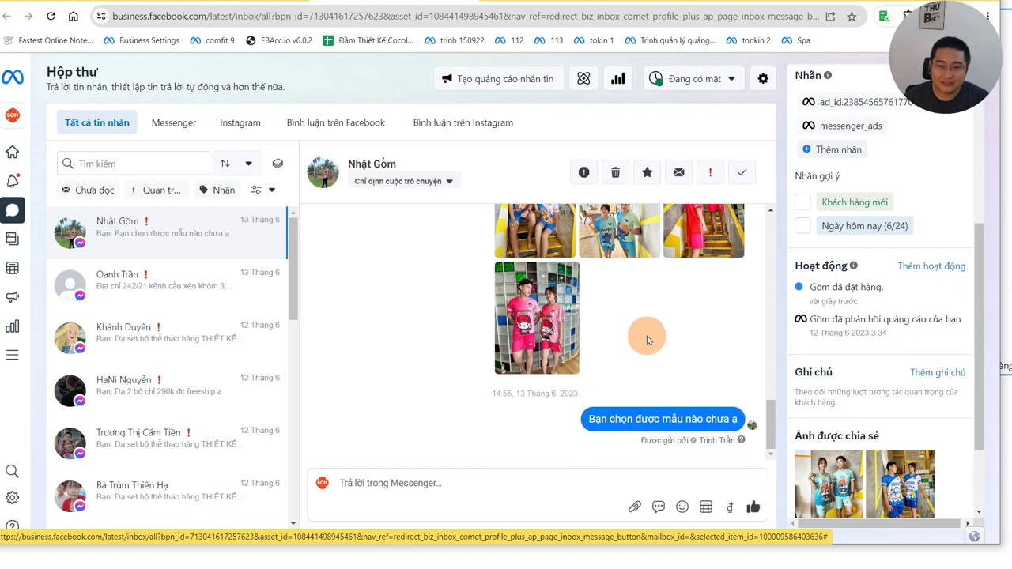
Add a "Payment received" activity to the customer and attach a newly created order to it.
click(929, 265)
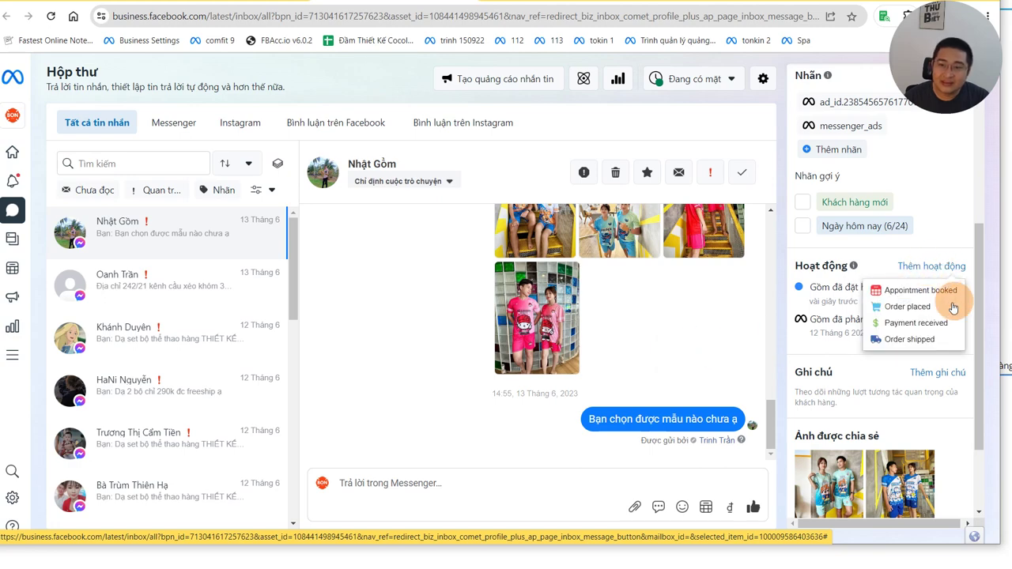
click(937, 323)
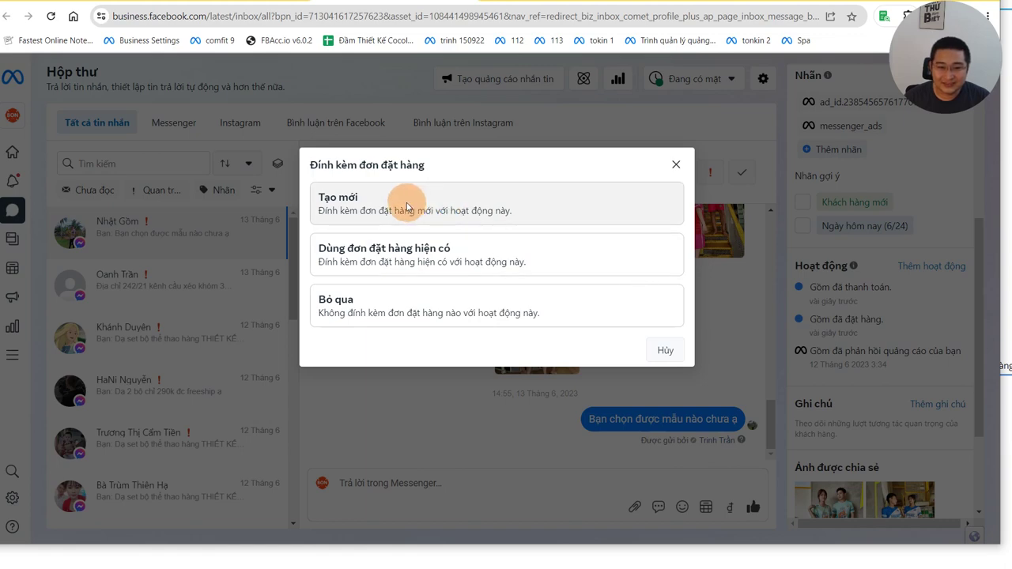
click(479, 206)
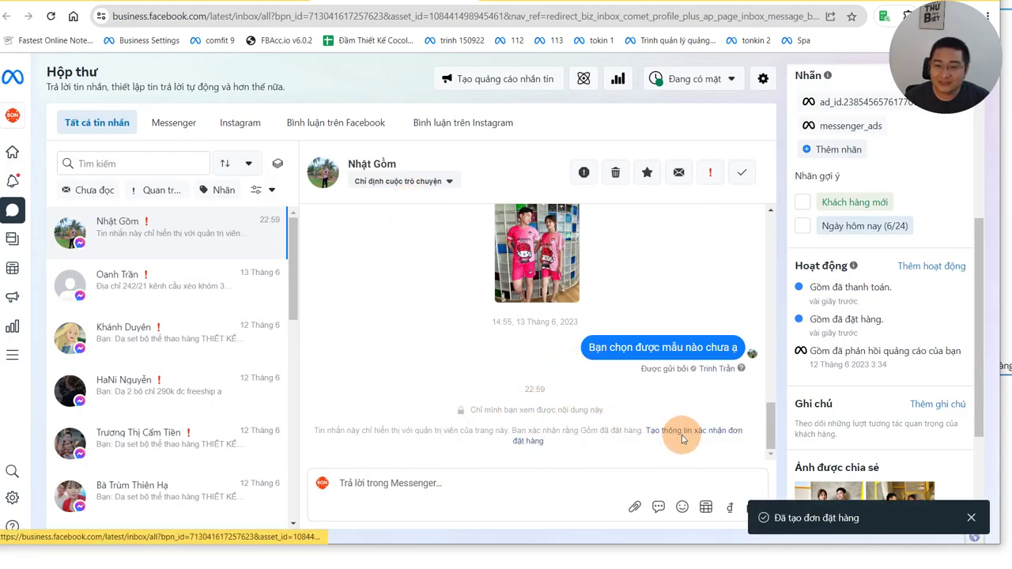
Add an "Order shipped" activity to the customer without attaching an order to it.
click(930, 269)
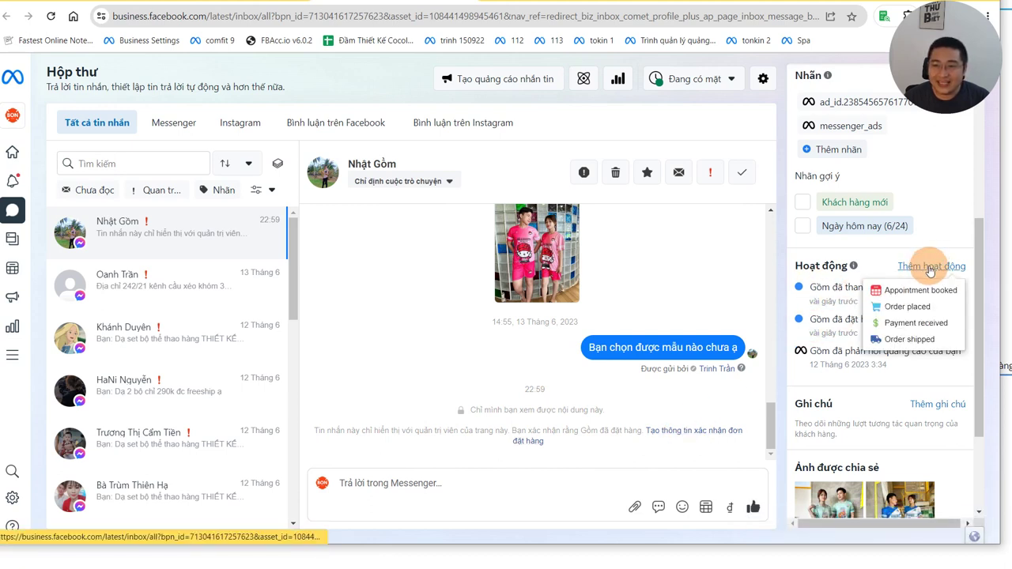
click(918, 340)
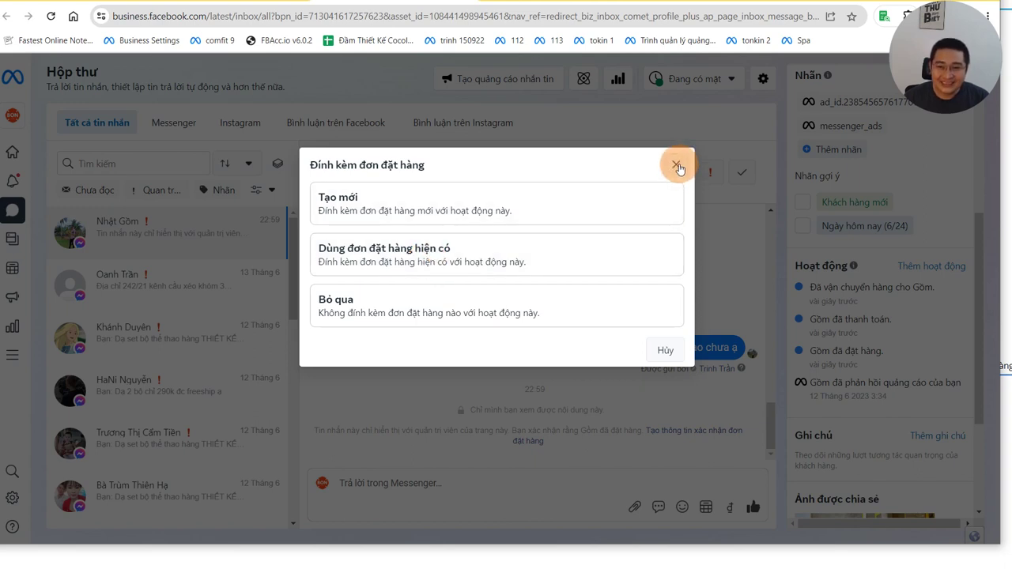
click(677, 165)
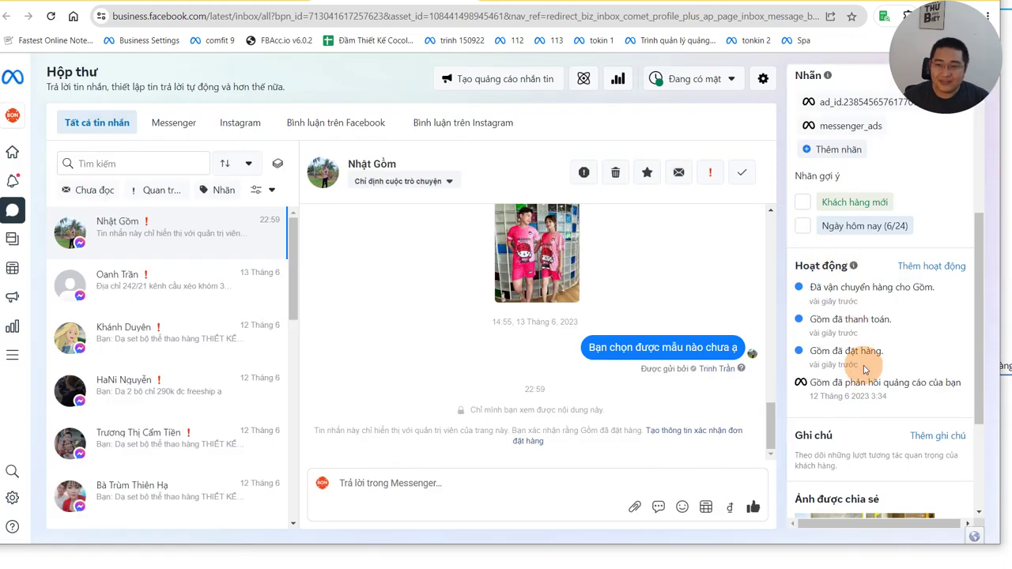
click(933, 267)
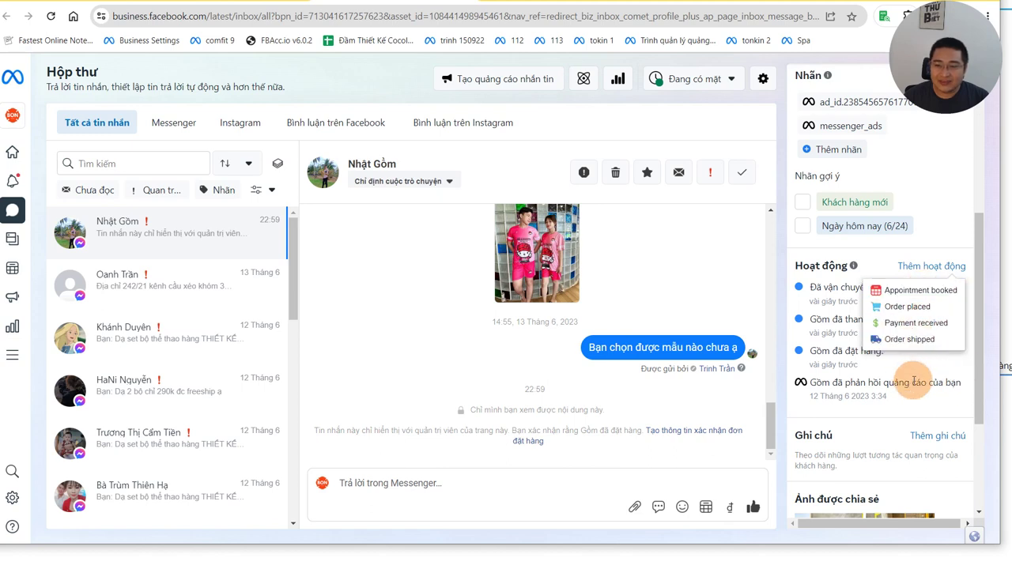
click(804, 305)
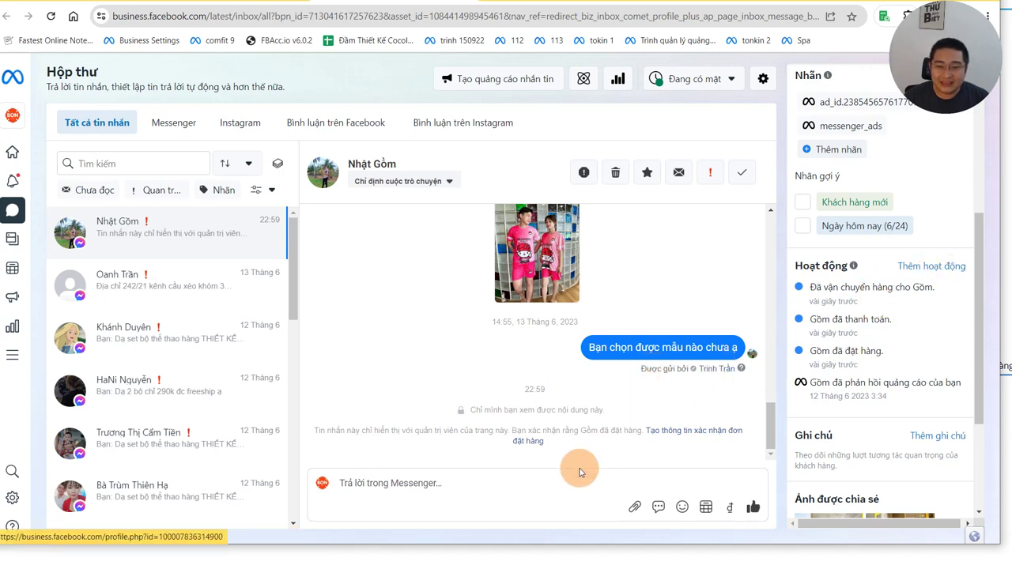
Create a 750,000 ₫ order for the customer from the order confirmation notice in the conversation.
click(691, 431)
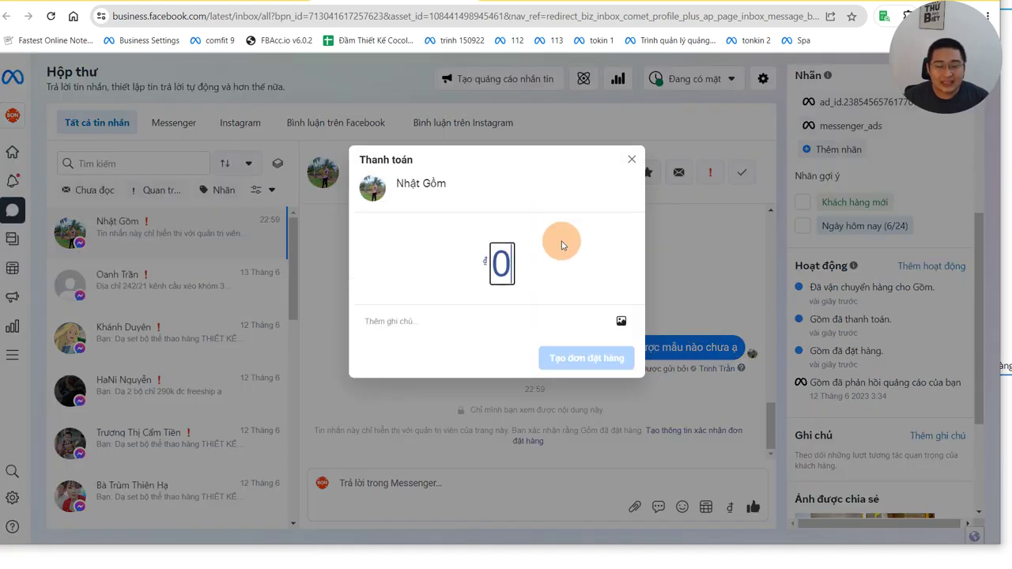
drag(510, 266, 468, 269)
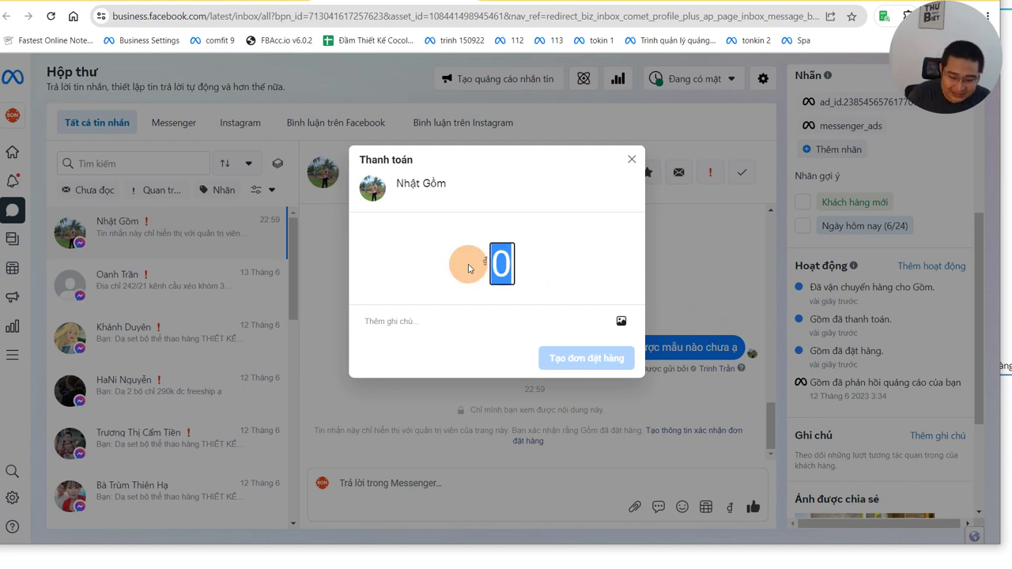
text(7500000)
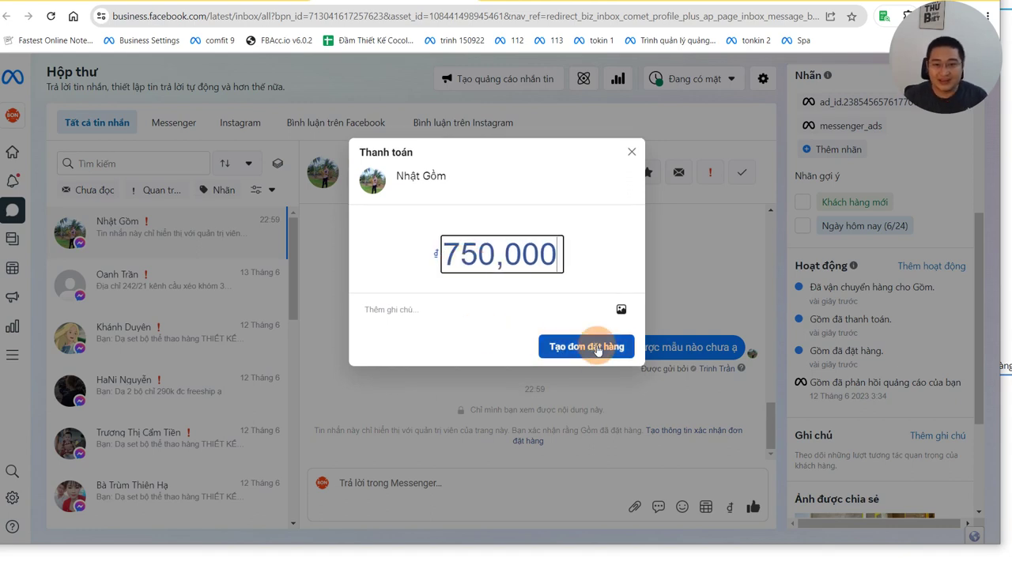
click(591, 346)
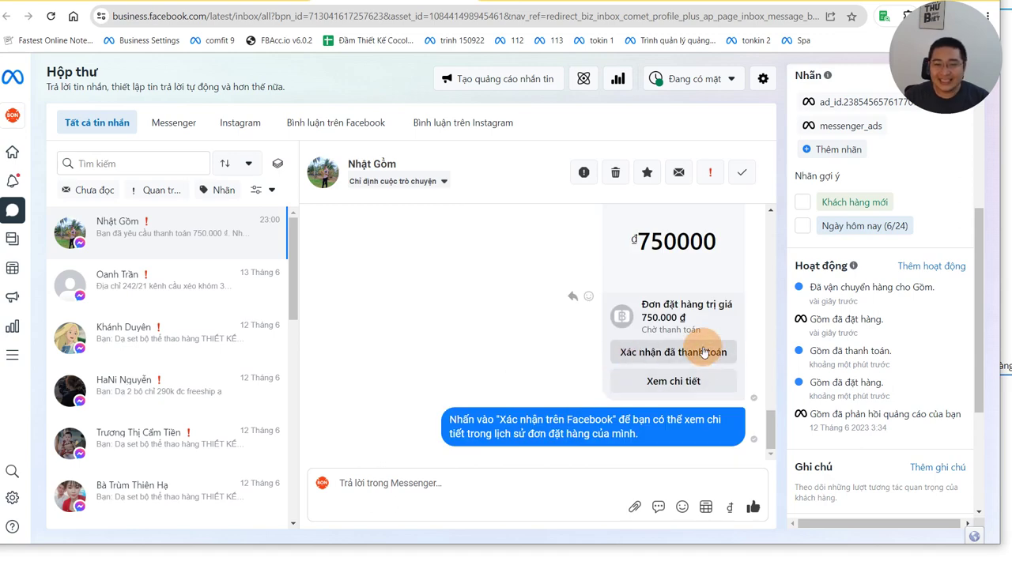
click(704, 352)
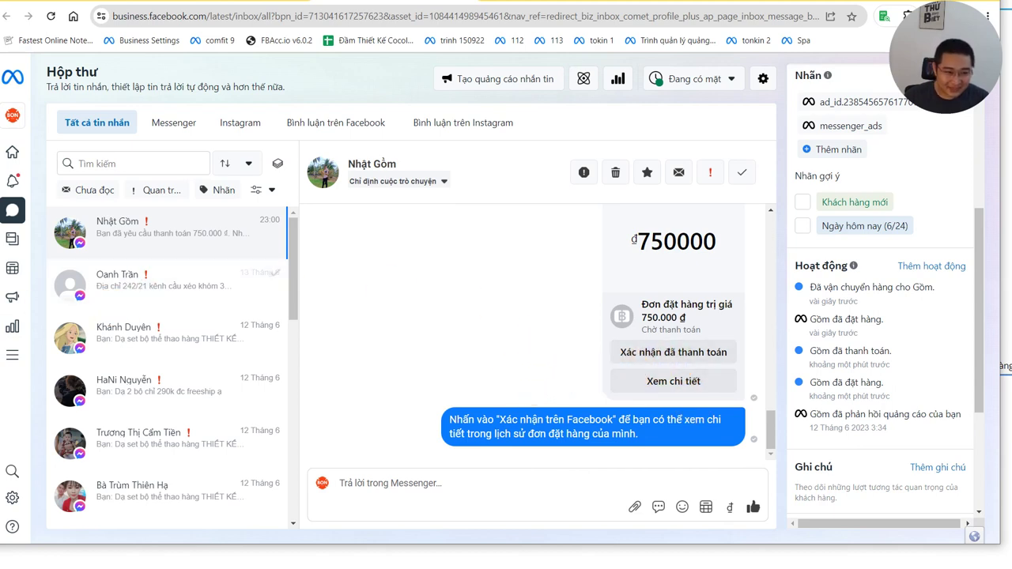
Switch to the mind map and move the topic "Cập nhập tự động qua công cụ quản lý đơn hàng" above "Cập nhập qua Chatbot".
key(alt+Tab)
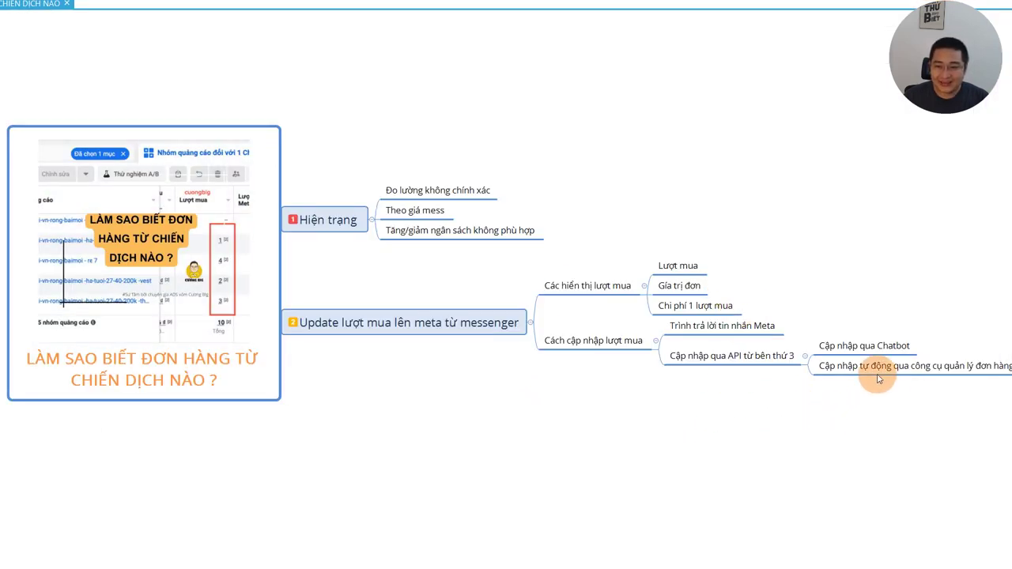
drag(879, 368, 865, 345)
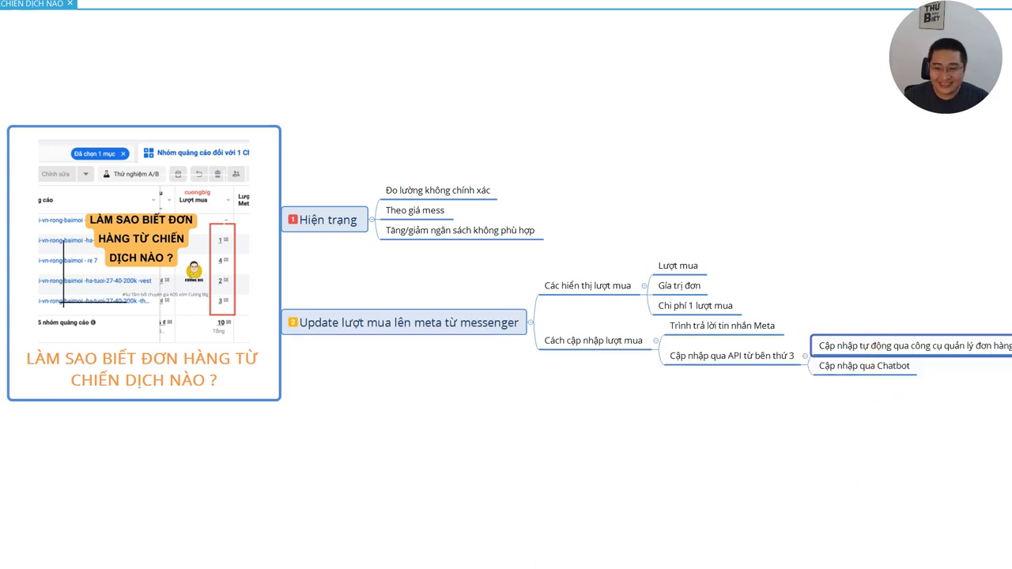
click(914, 438)
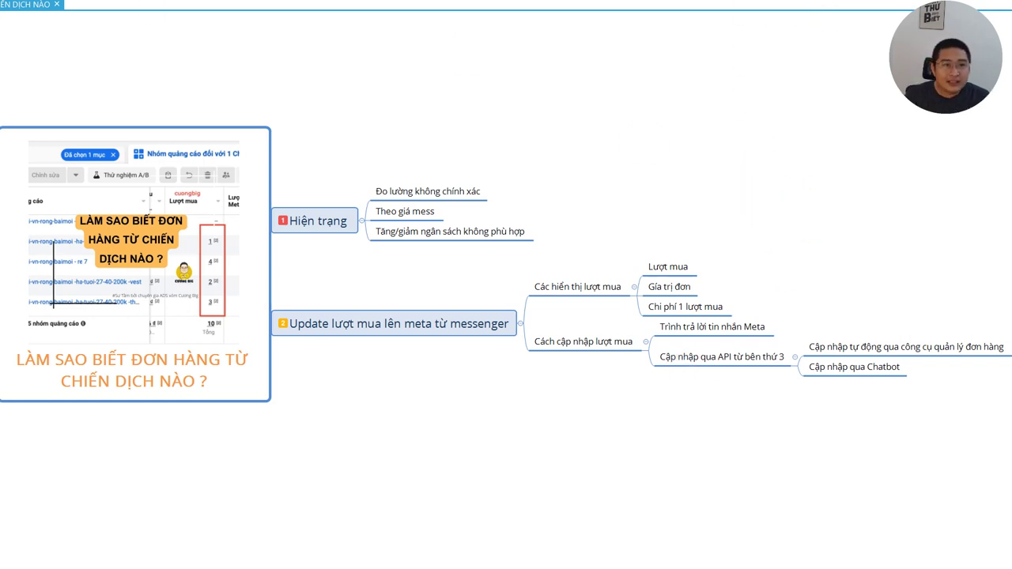
Switch to the browser window showing the Pancake POS shop settings and bring its address bar fully into view.
mouse_move(117, 3)
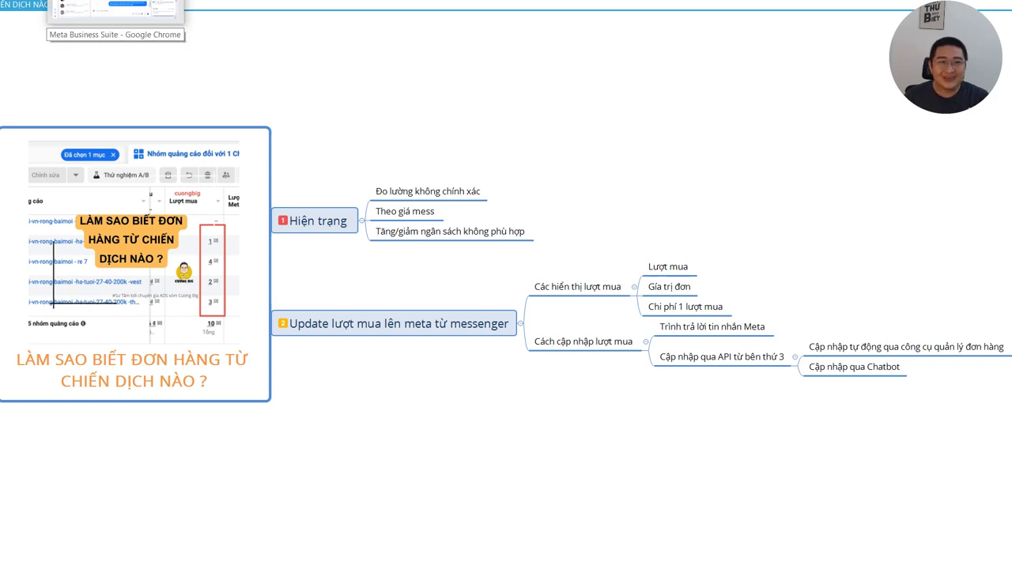
click(117, 6)
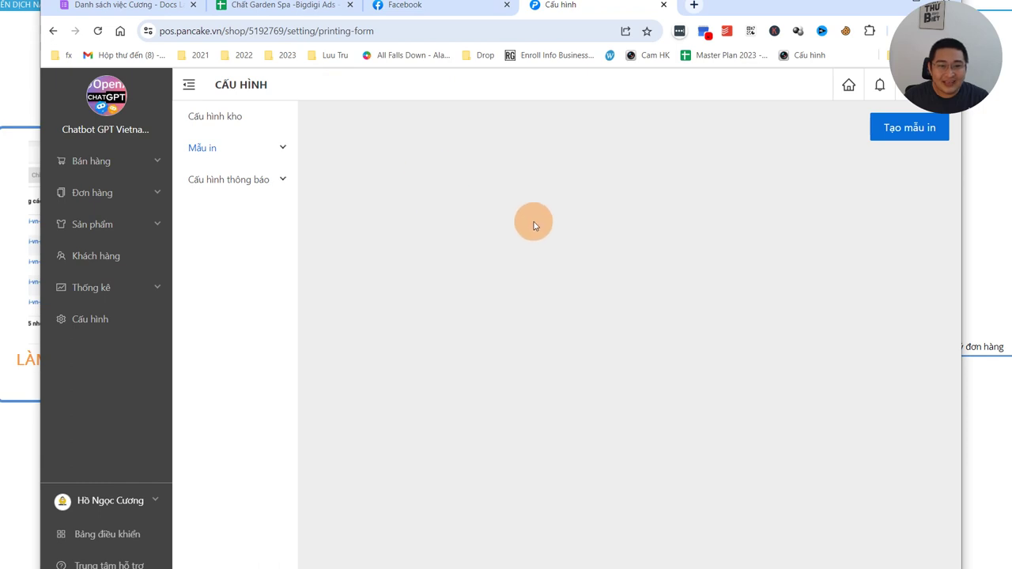
drag(747, 12, 722, 25)
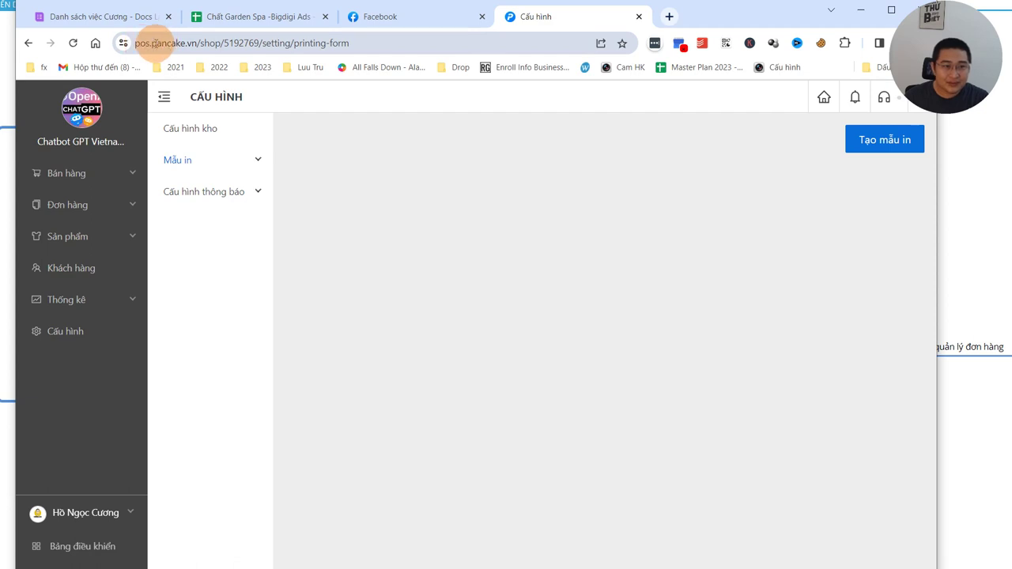
Copy the domain pos.pancake.vn, view the shop list it opens in a separate tab, and close that tab.
drag(152, 42, 195, 44)
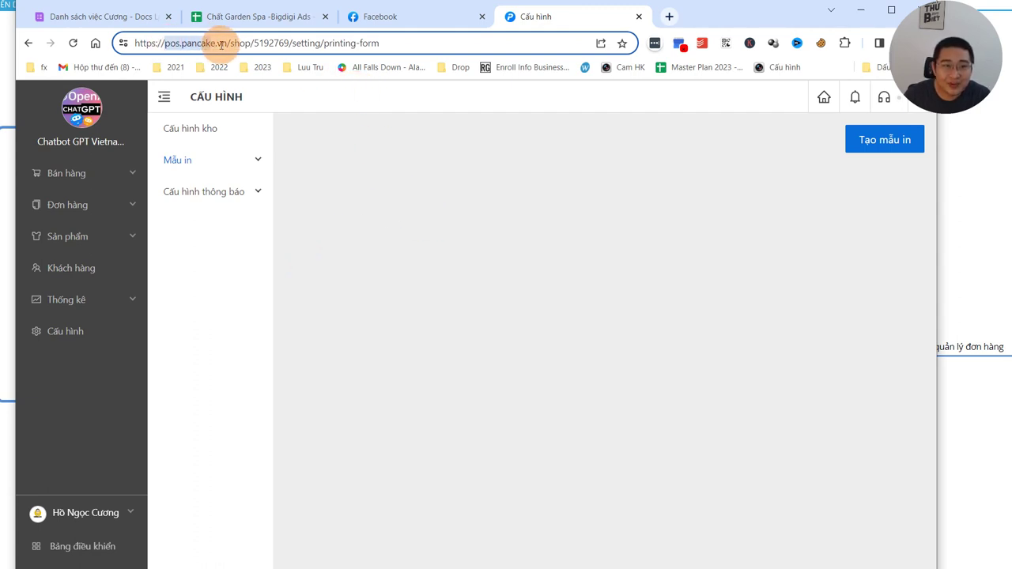
right_click(199, 42)
click(252, 157)
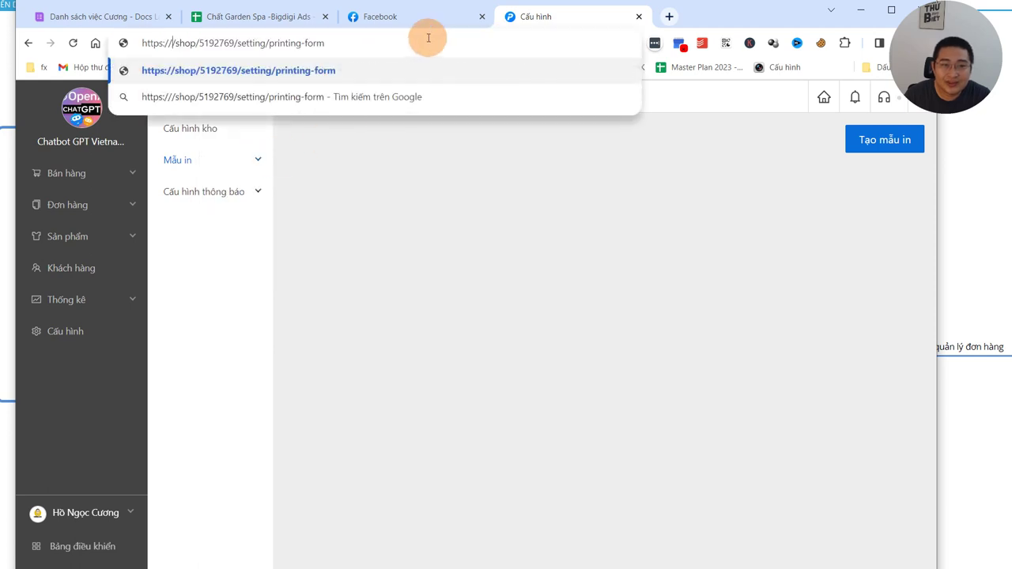
key(ctrl+z)
right_click(192, 42)
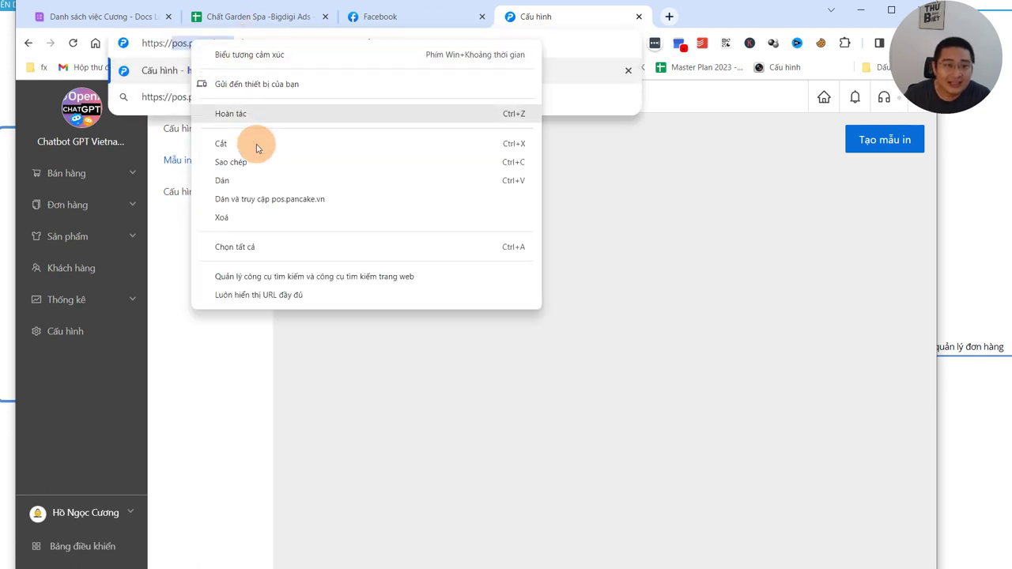
click(261, 158)
click(670, 16)
text(pos.pancake.vn)
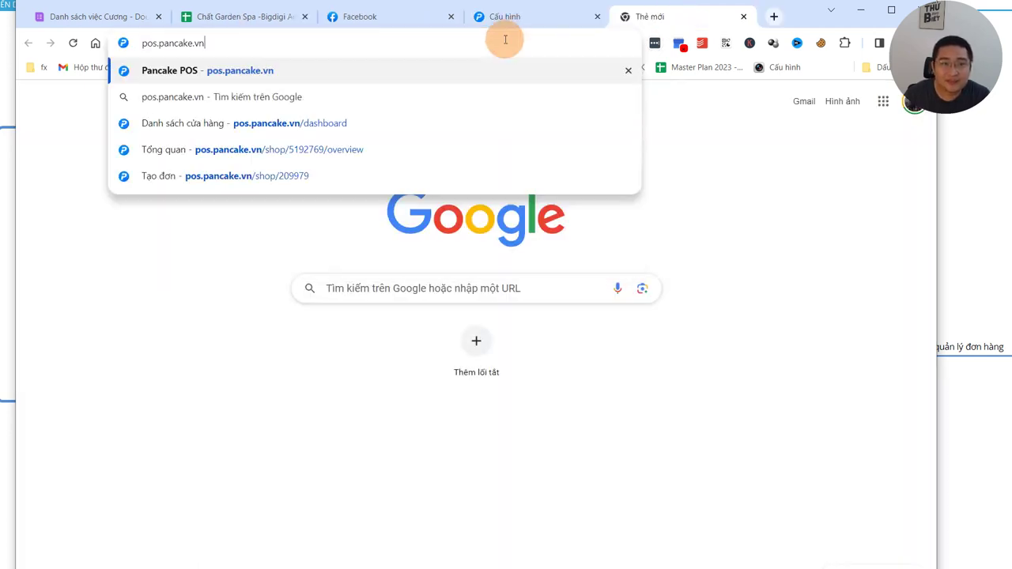
key(Return)
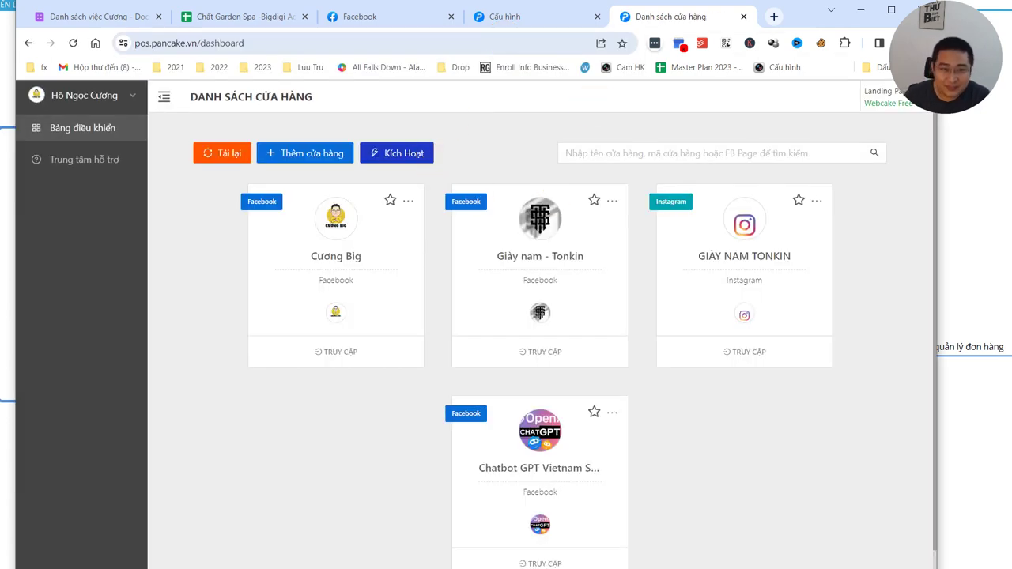
click(743, 17)
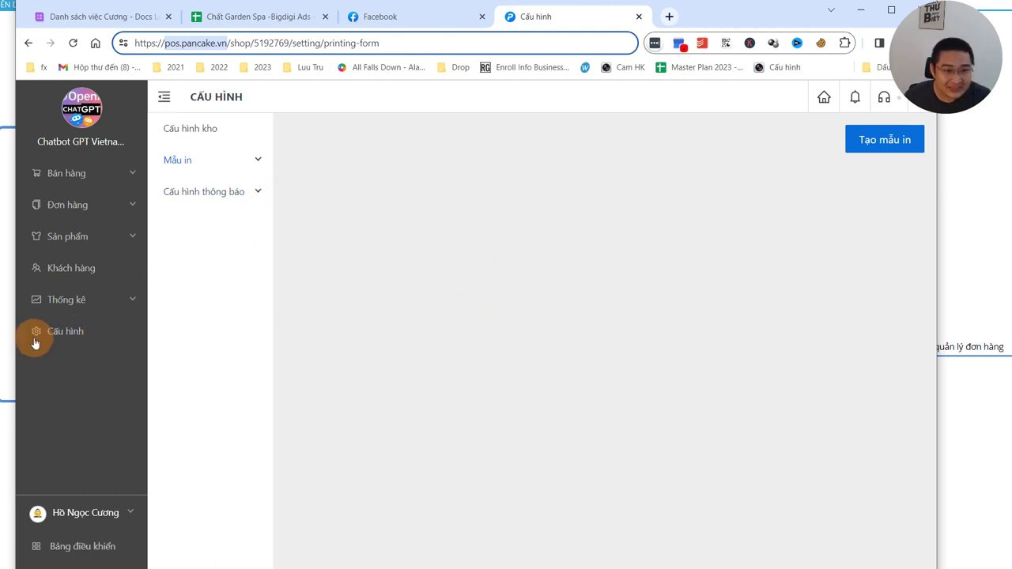
Open the shop's Facebook notification settings at the "Đồng bộ sự kiện Facebook" section.
click(75, 333)
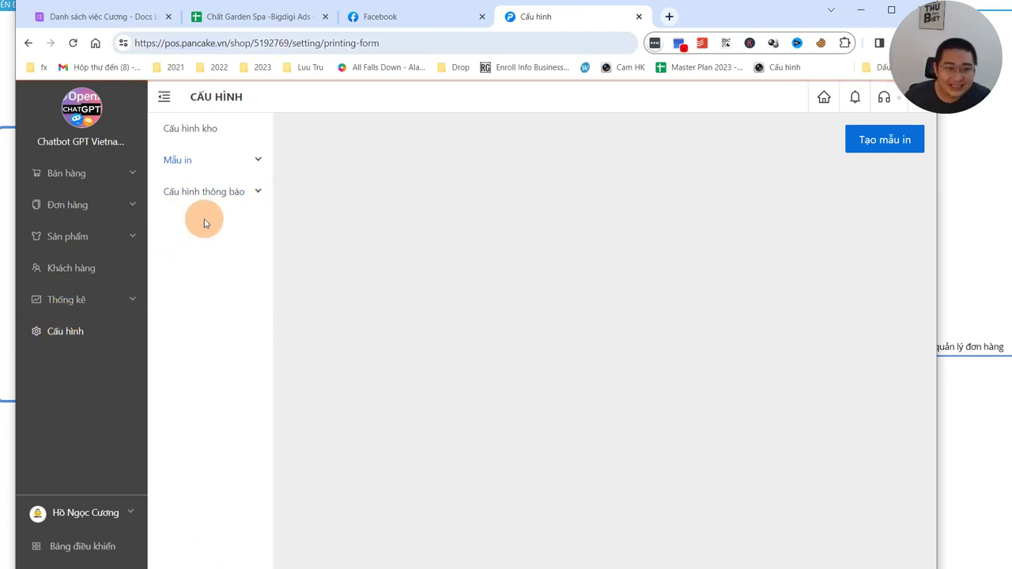
click(218, 196)
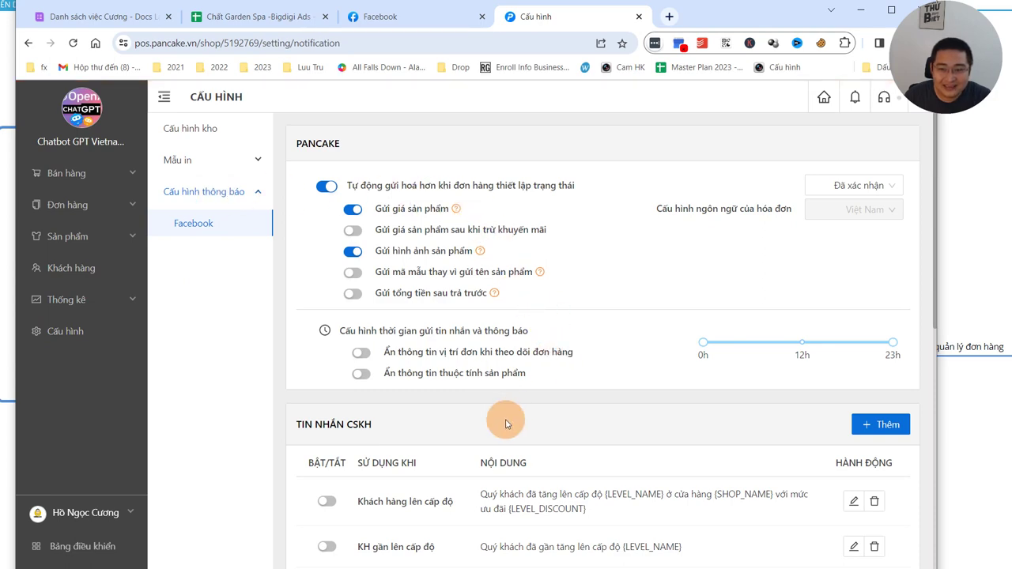
scroll(506, 425, down, 5)
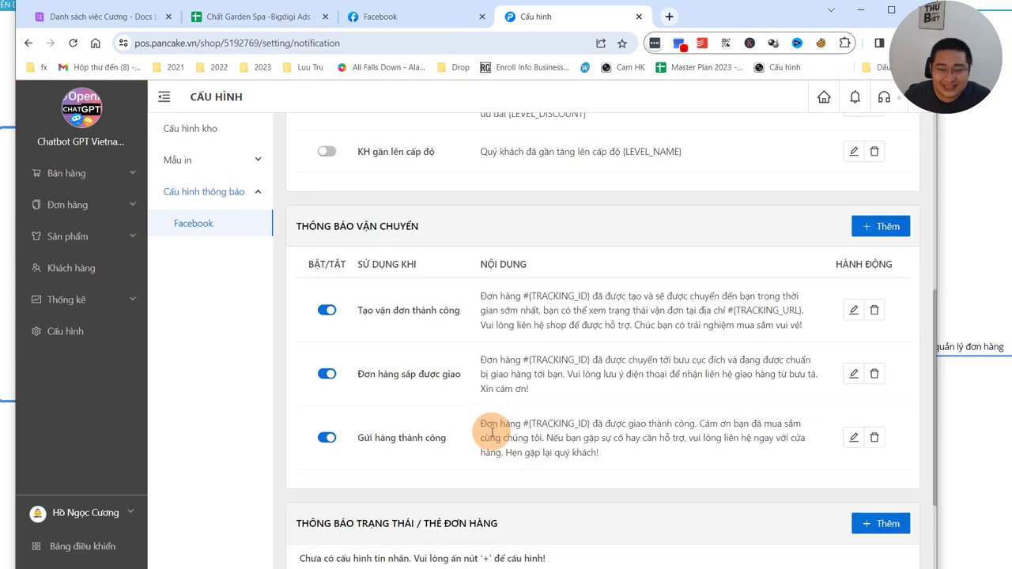
scroll(491, 431, down, 3)
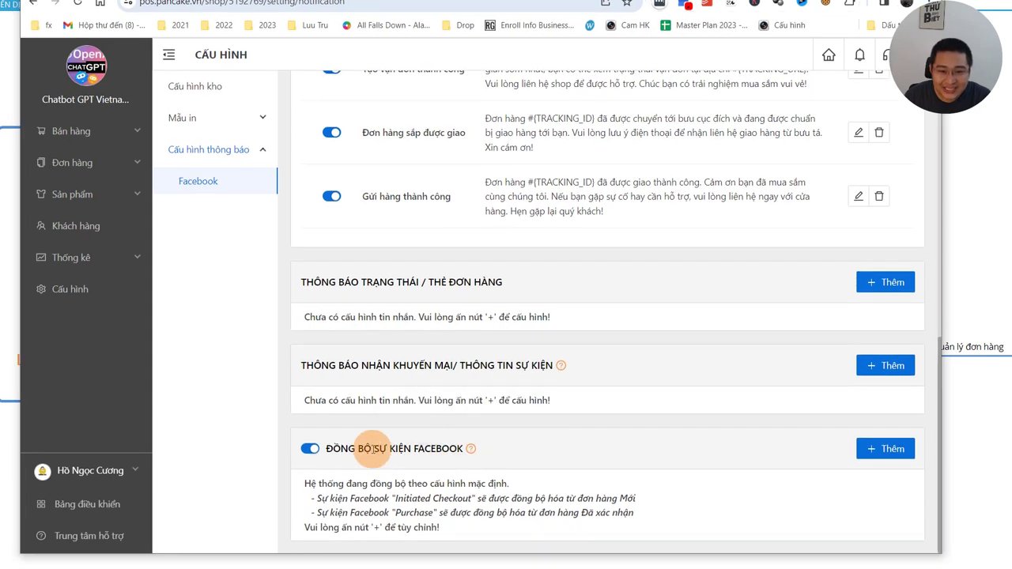
Examine which order statuses the Facebook event sync uses for the "Initiated Checkout" and "Purchase" events.
drag(369, 474, 472, 474)
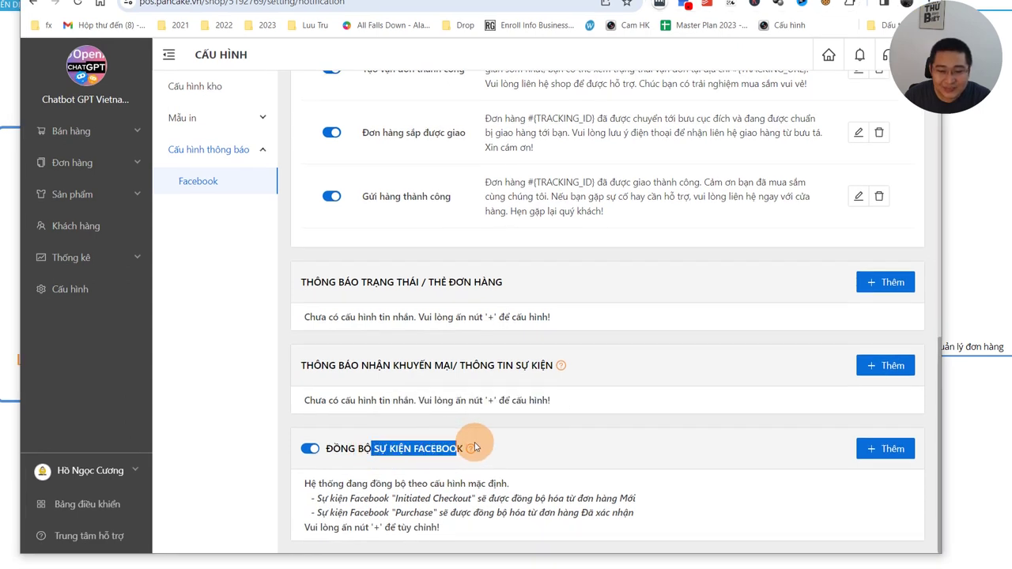
click(340, 448)
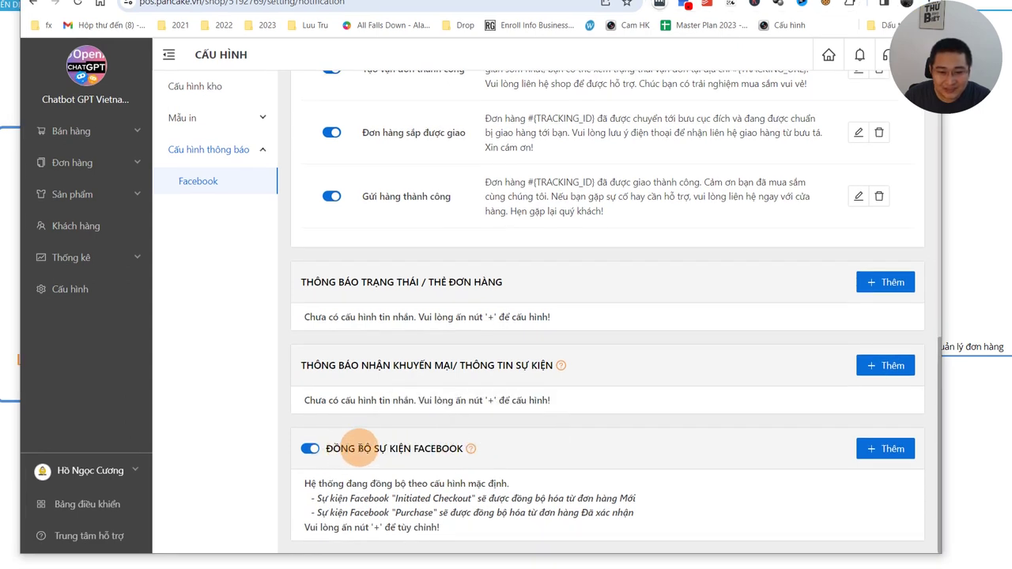
drag(358, 448, 465, 451)
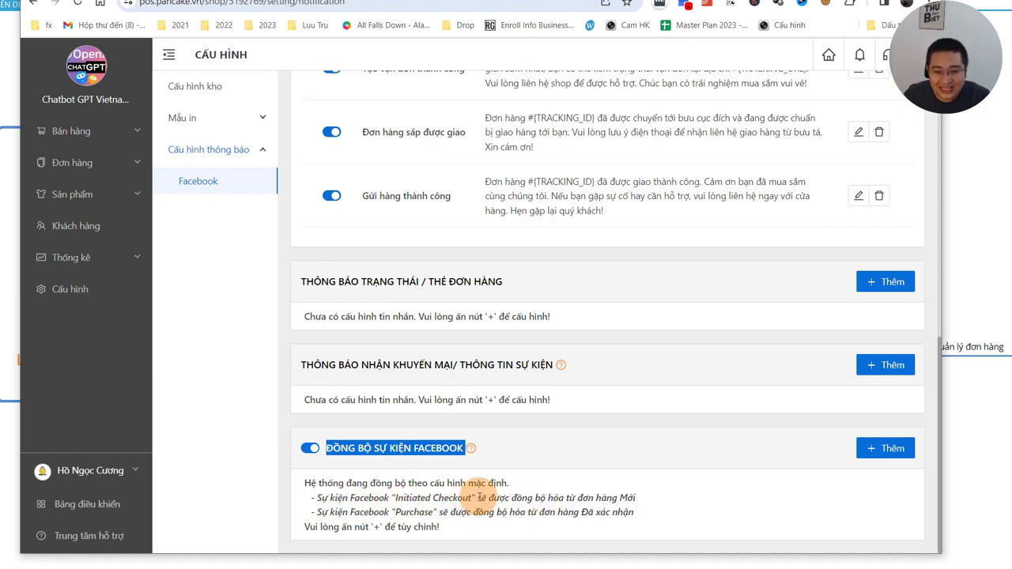
drag(478, 498, 644, 500)
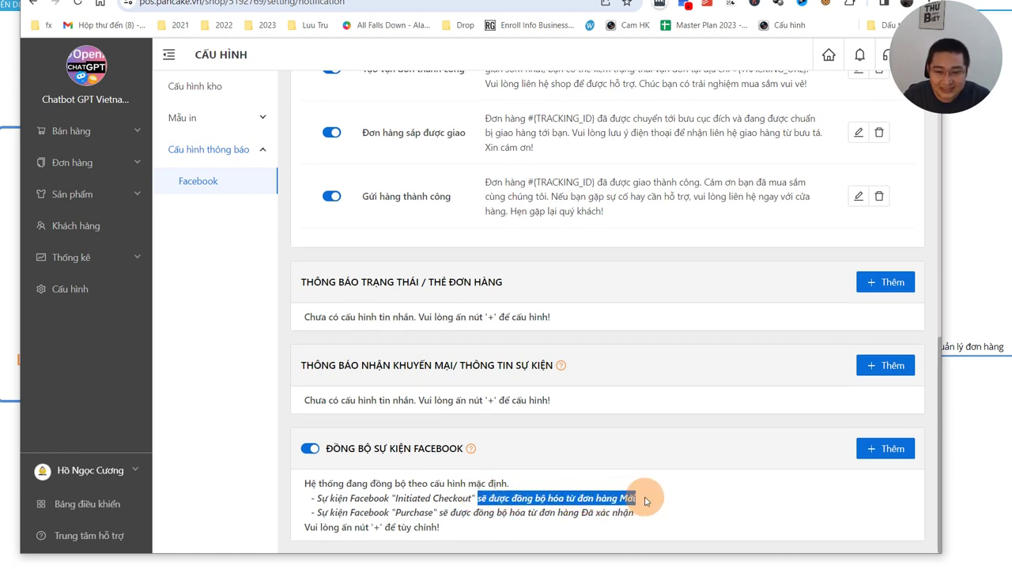
click(323, 512)
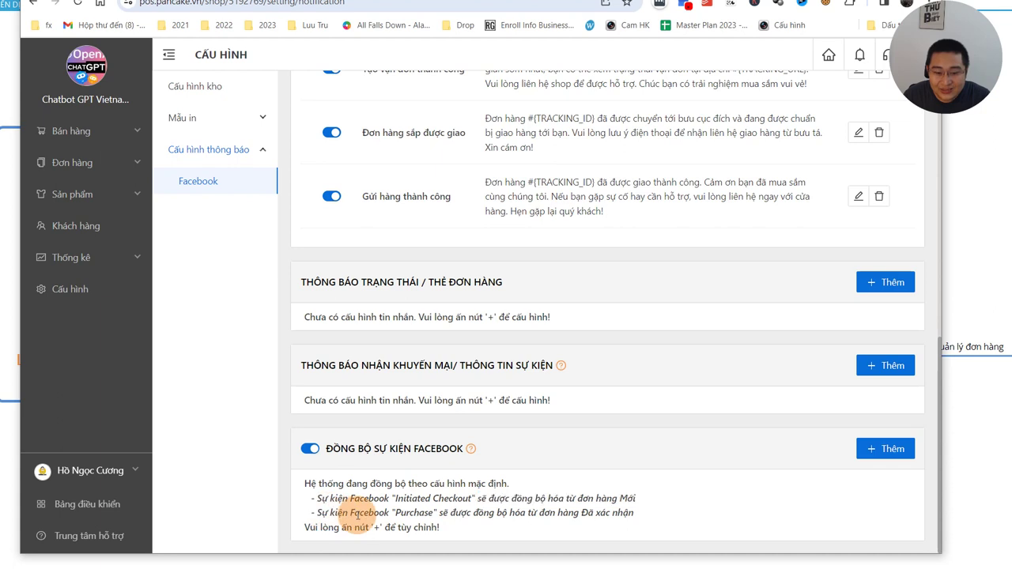
drag(394, 512, 443, 513)
drag(462, 513, 644, 518)
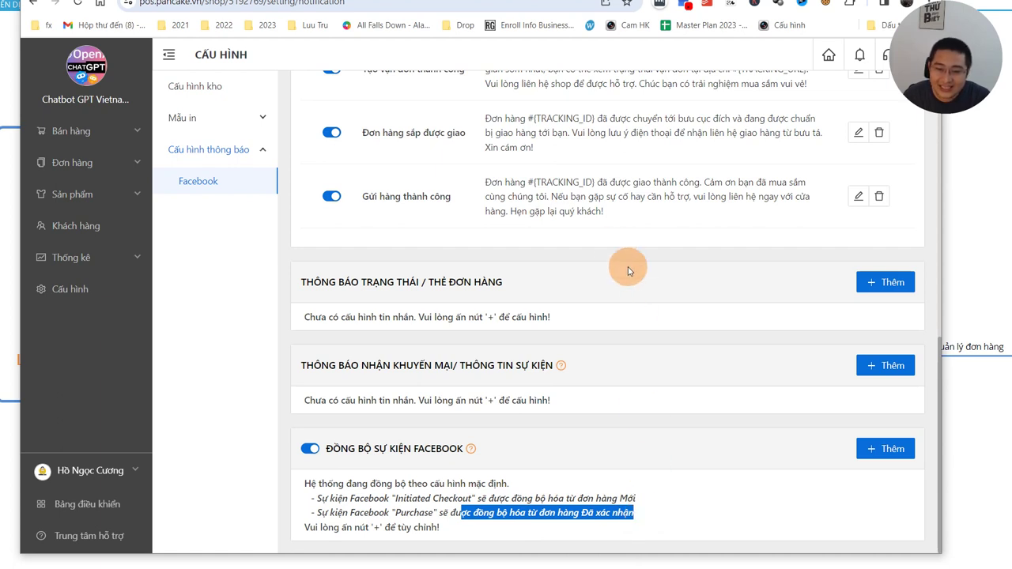
Highlight the order status tied to the Facebook "Purchase" event in the default sync settings.
click(666, 489)
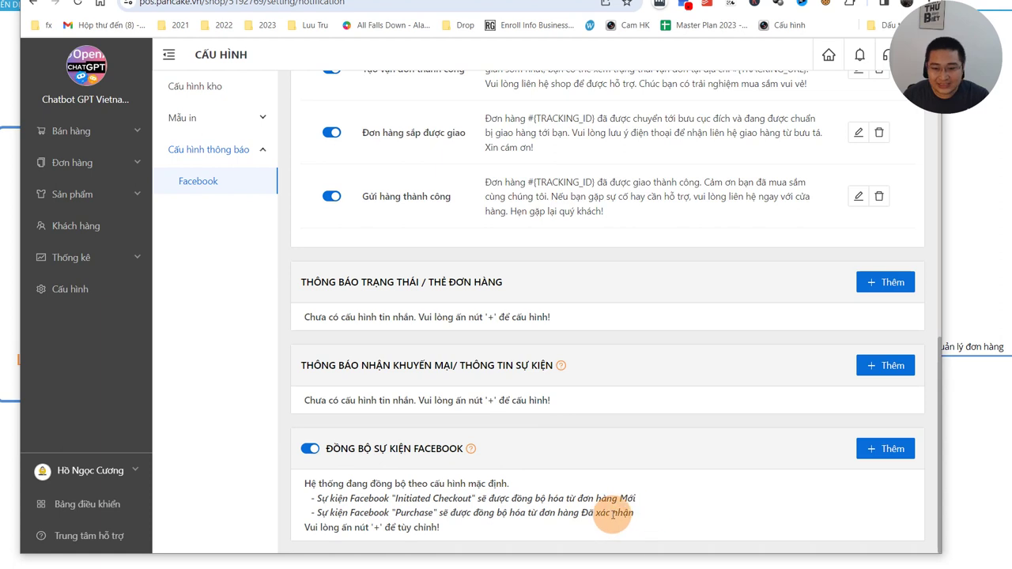
double_click(586, 513)
drag(644, 518, 648, 517)
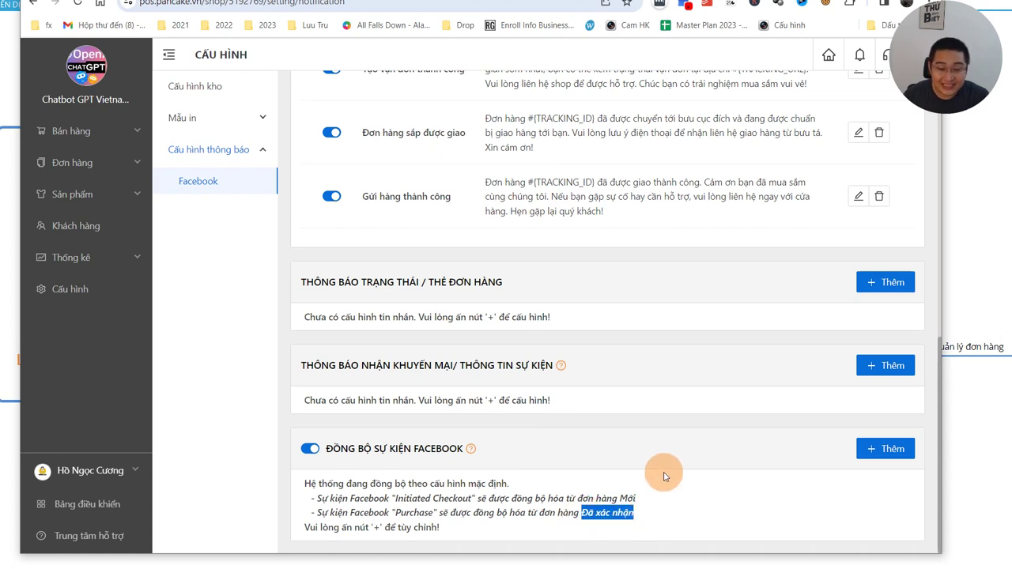
Switch to the mind map and add a single subtopic under "Cập nhập tự động qua công cụ quản lý đơn hàng".
click(1001, 417)
drag(873, 395, 599, 410)
click(718, 355)
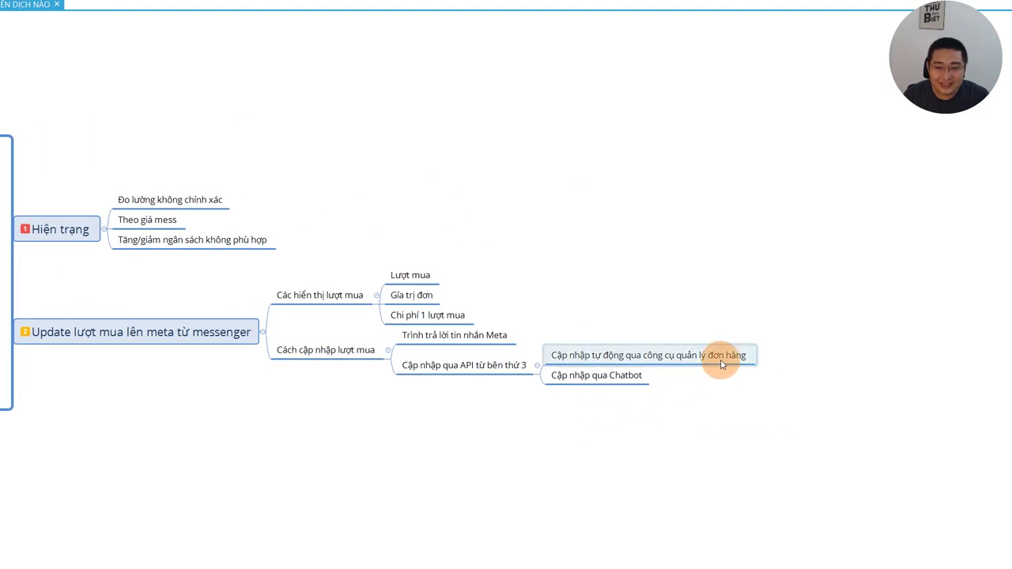
key(Tab)
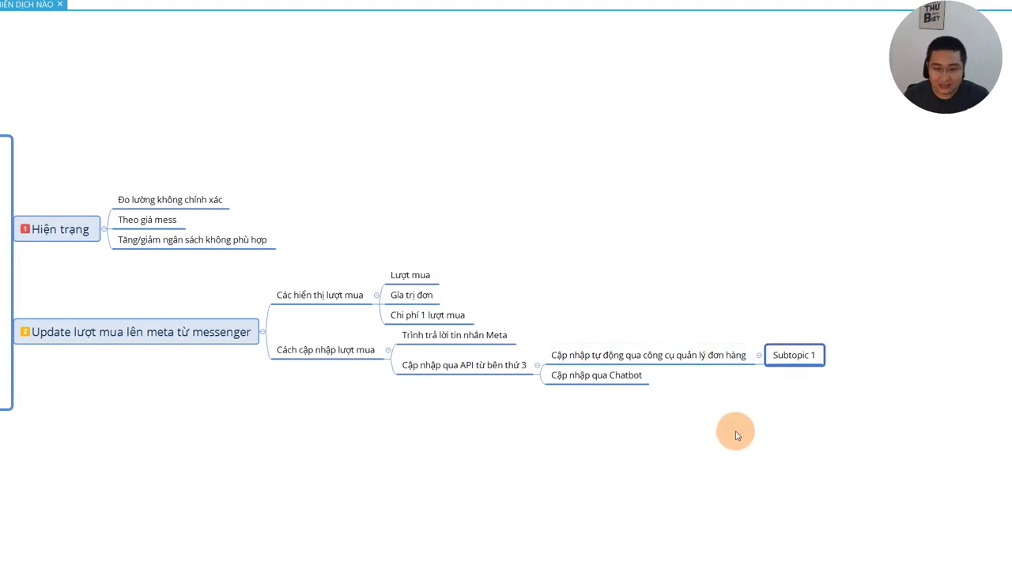
key(Tab)
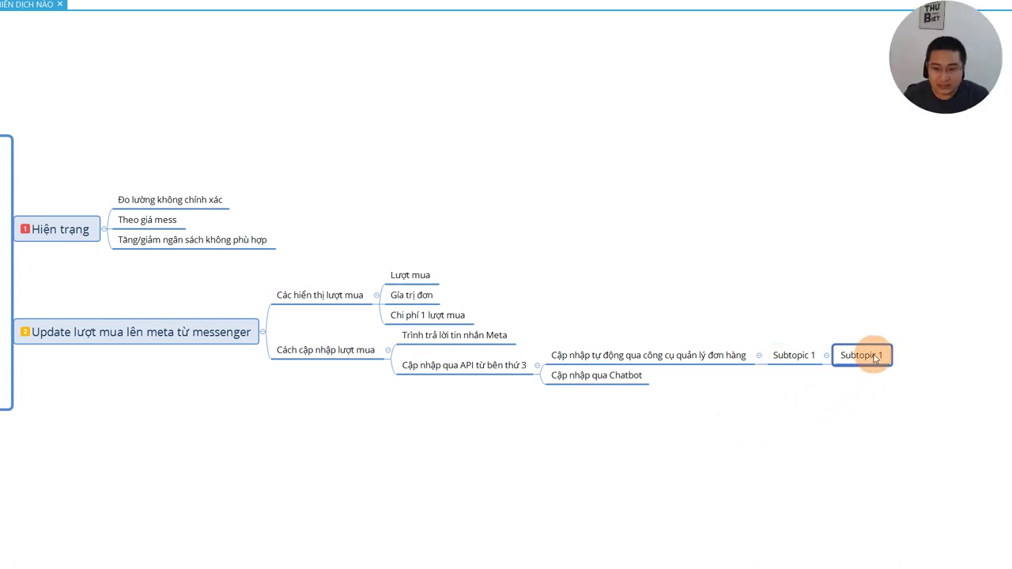
key(Delete)
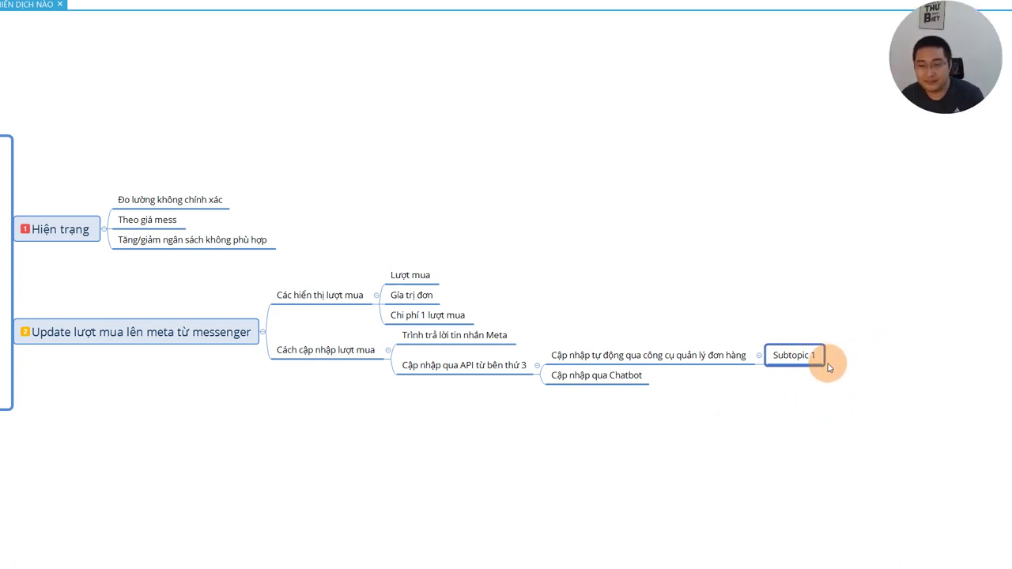
Replace the new subtopic's placeholder text with "Nếu d".
double_click(812, 355)
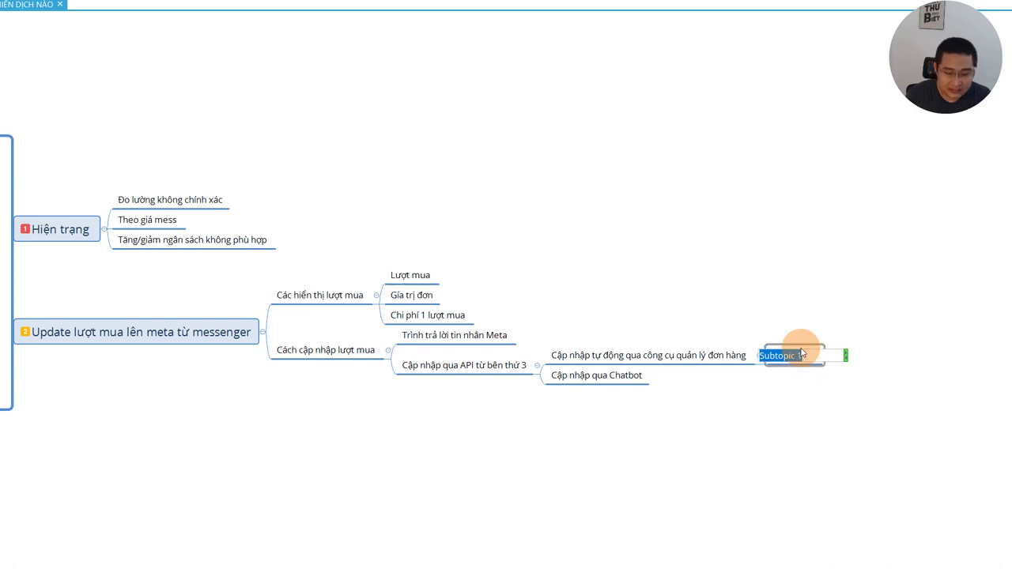
text(N)
key(Caps_Lock)
text(eu d)
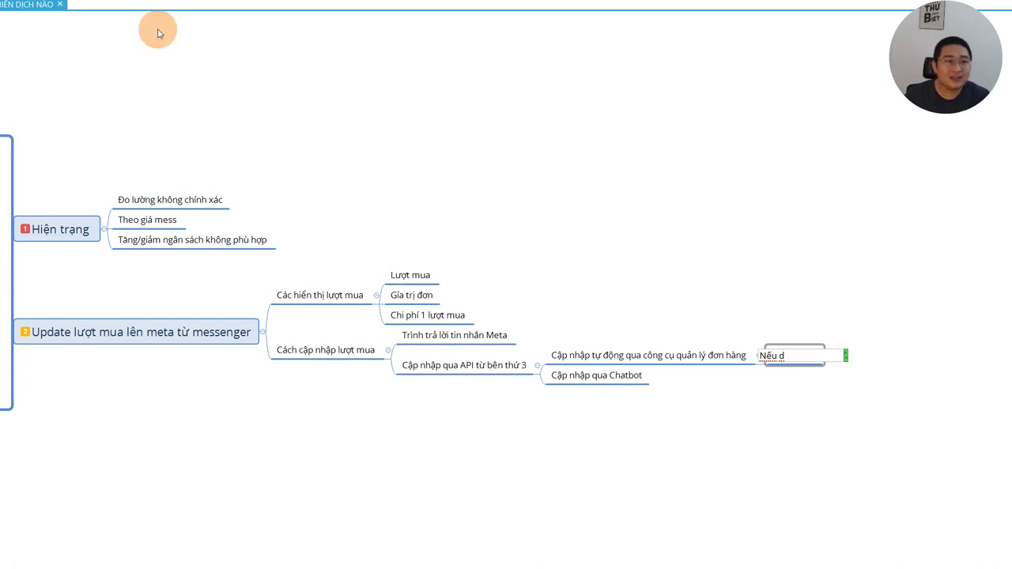
Return to Pancake POS and start a custom Facebook event sync with order status "Mới" and event "Purchase".
key(alt+Tab)
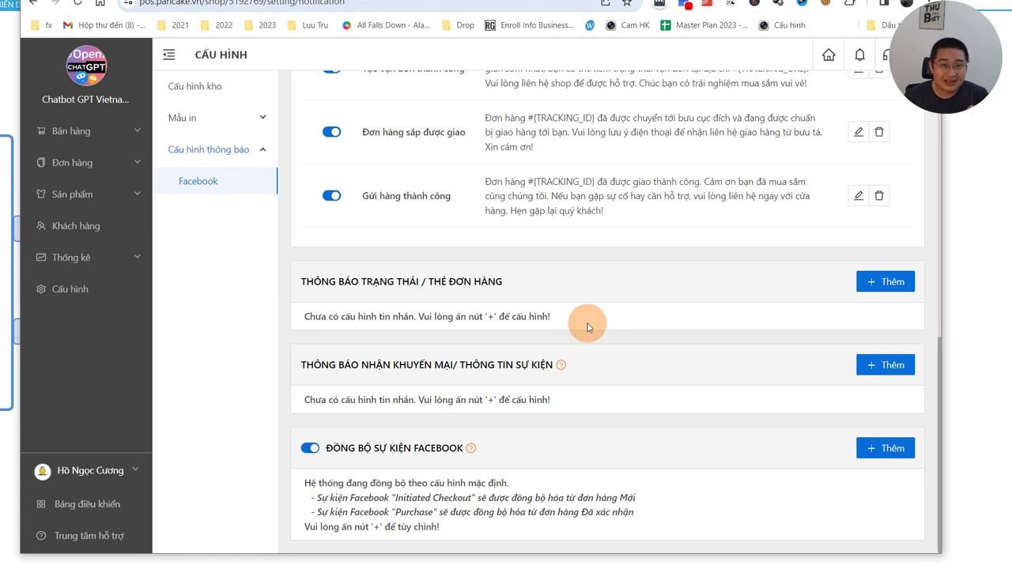
click(865, 448)
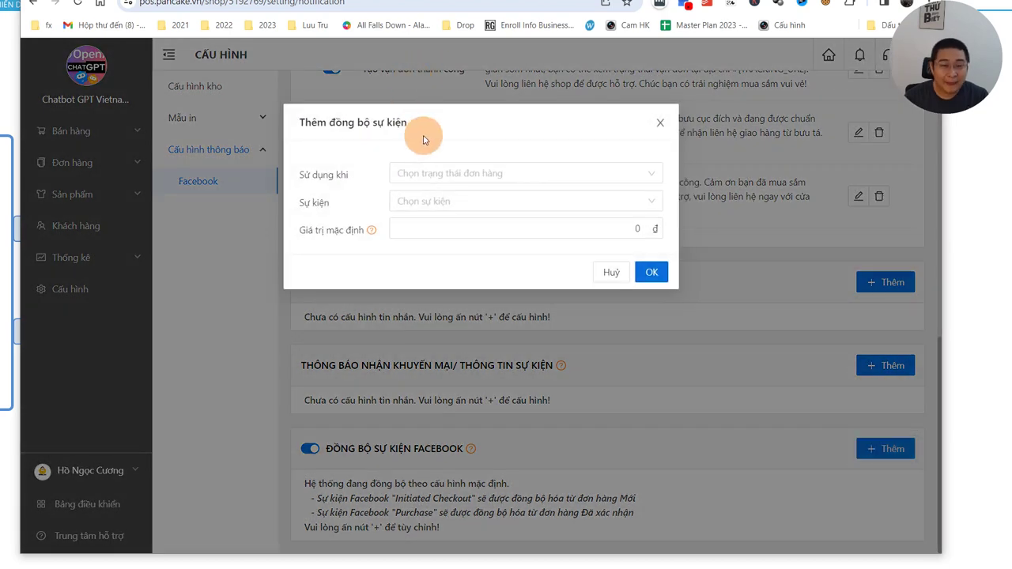
click(426, 181)
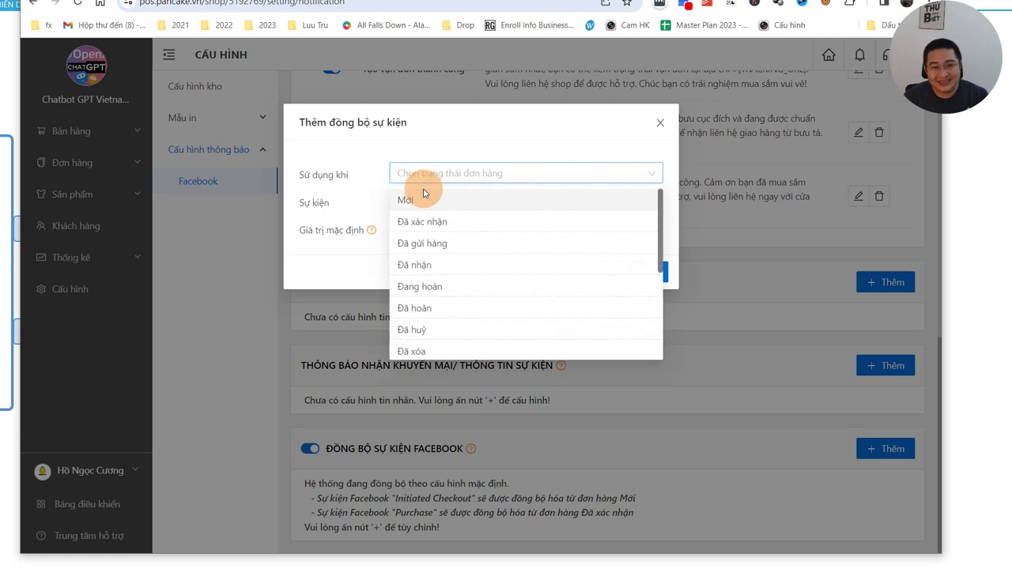
click(403, 202)
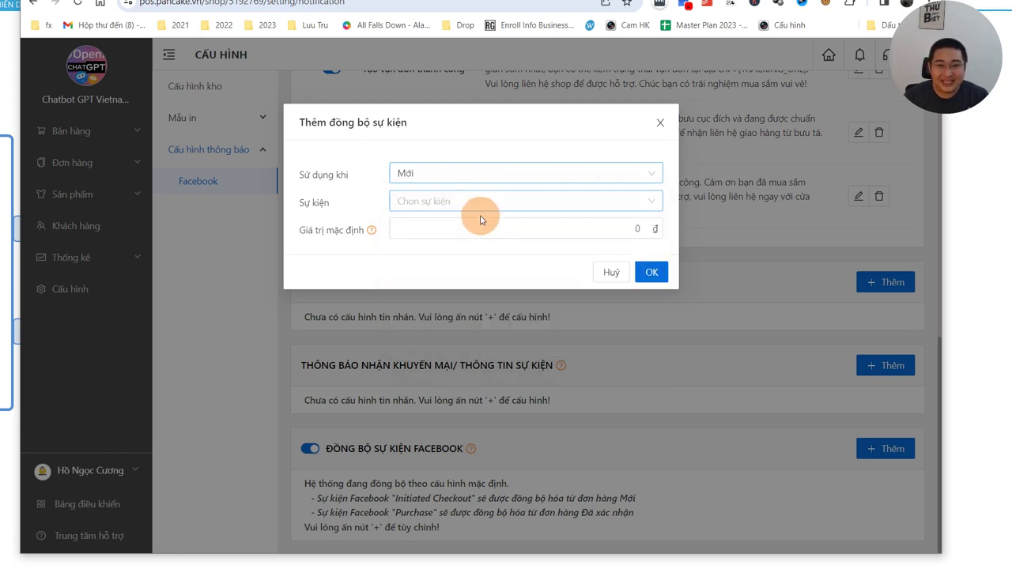
click(439, 210)
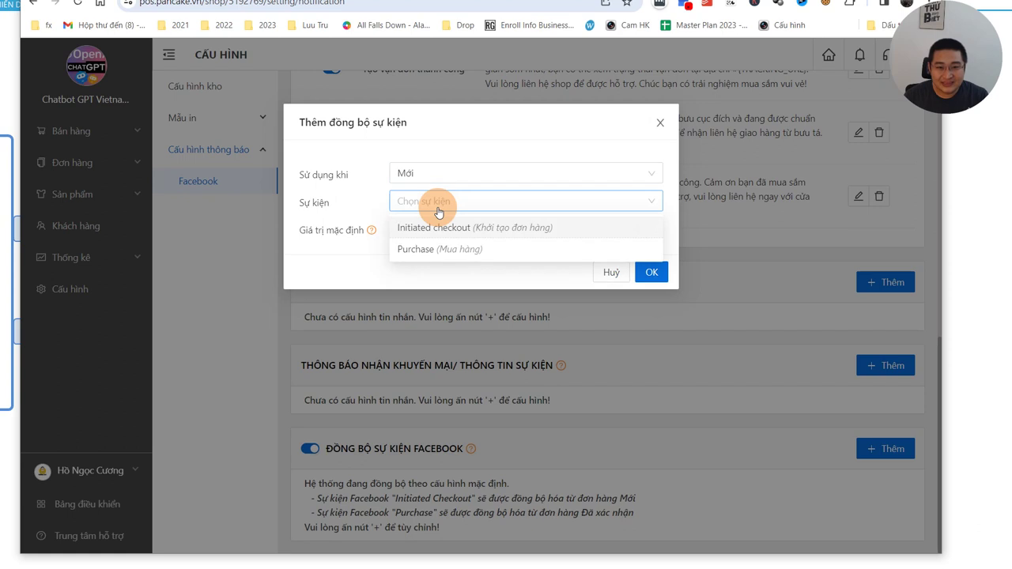
click(439, 250)
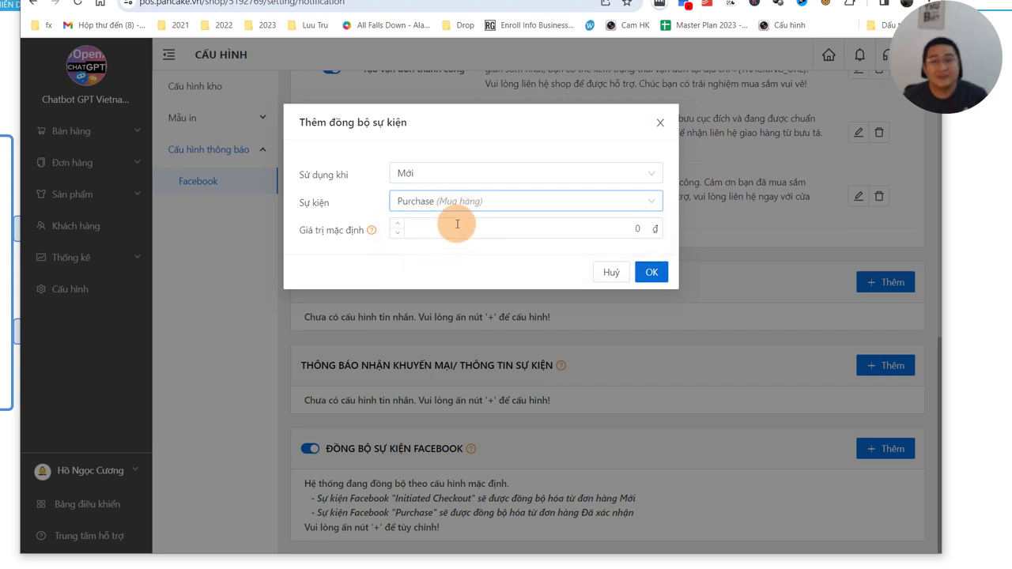
Try a default value of 1.000.000 ₫ with order status "Mới" in the event sync rule, and close the dialog.
click(457, 225)
drag(639, 226, 553, 225)
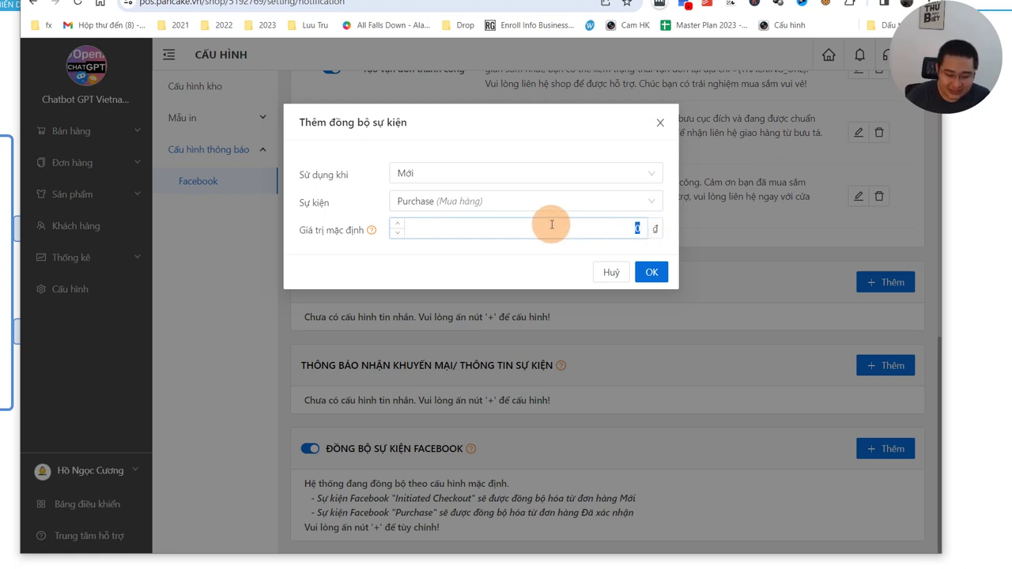
text(1.000)
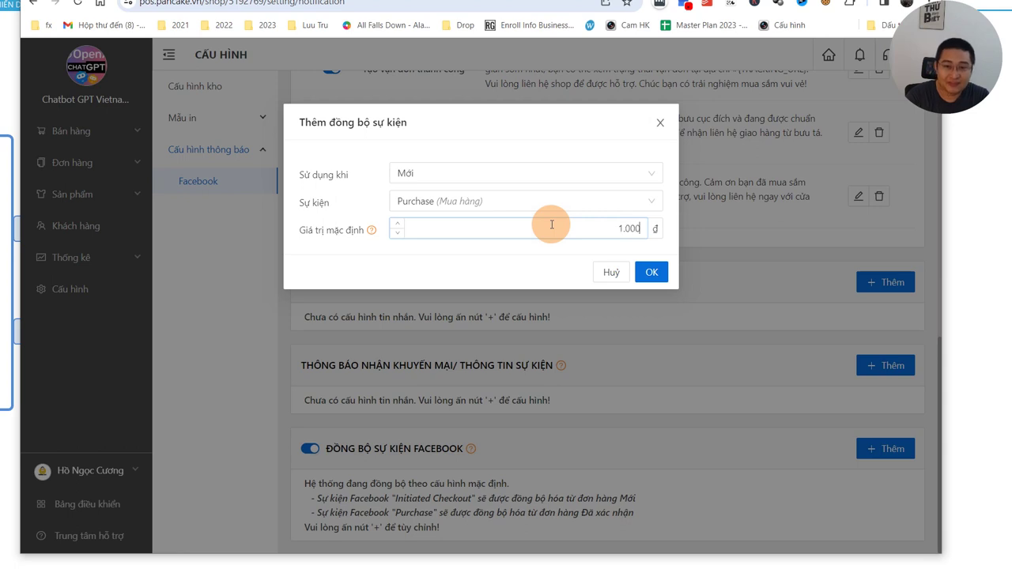
text(.000)
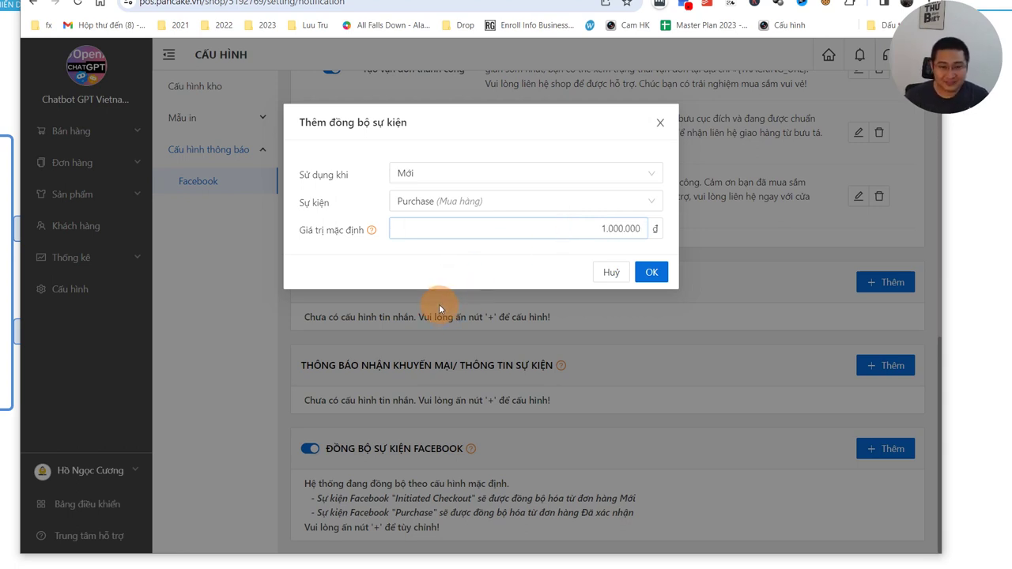
click(446, 175)
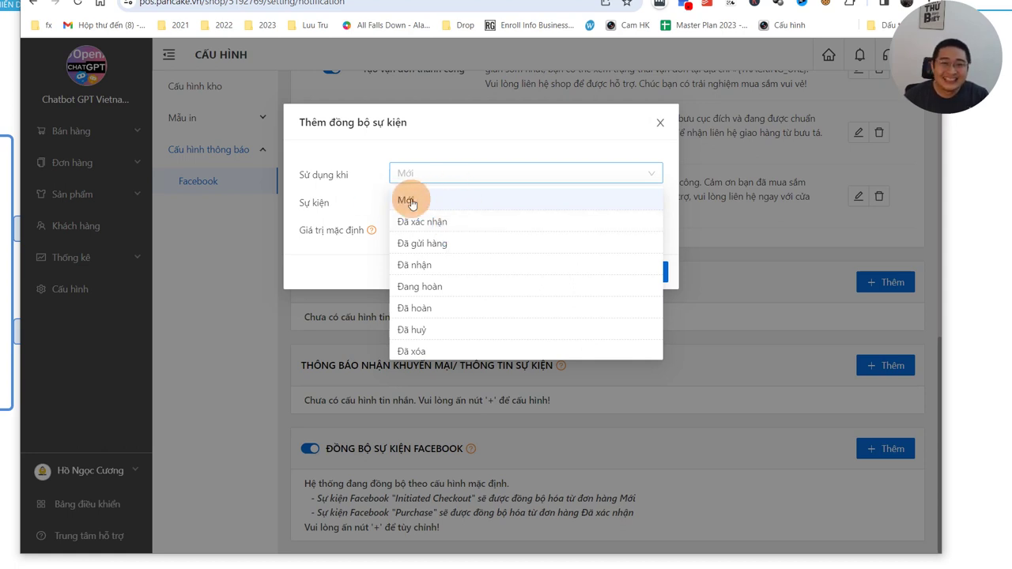
click(434, 202)
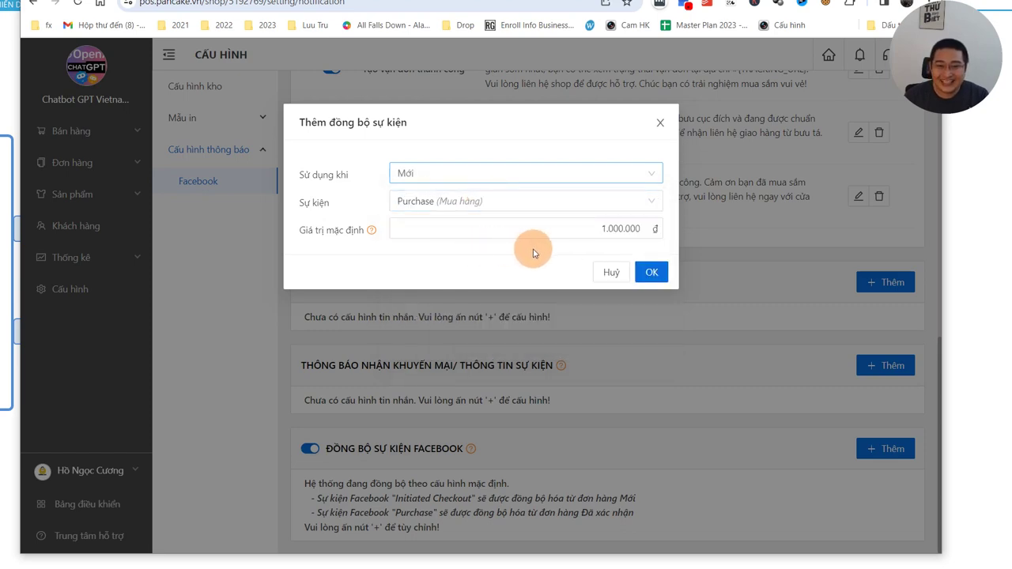
click(652, 272)
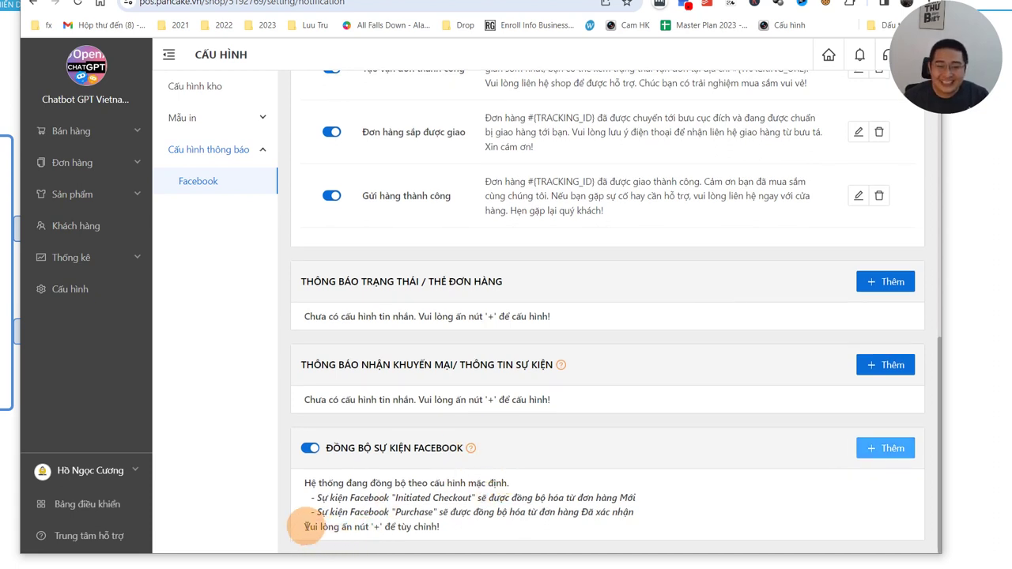
Reread the default Facebook event sync description, highlighting the part about the "Purchase" event.
drag(305, 526, 464, 534)
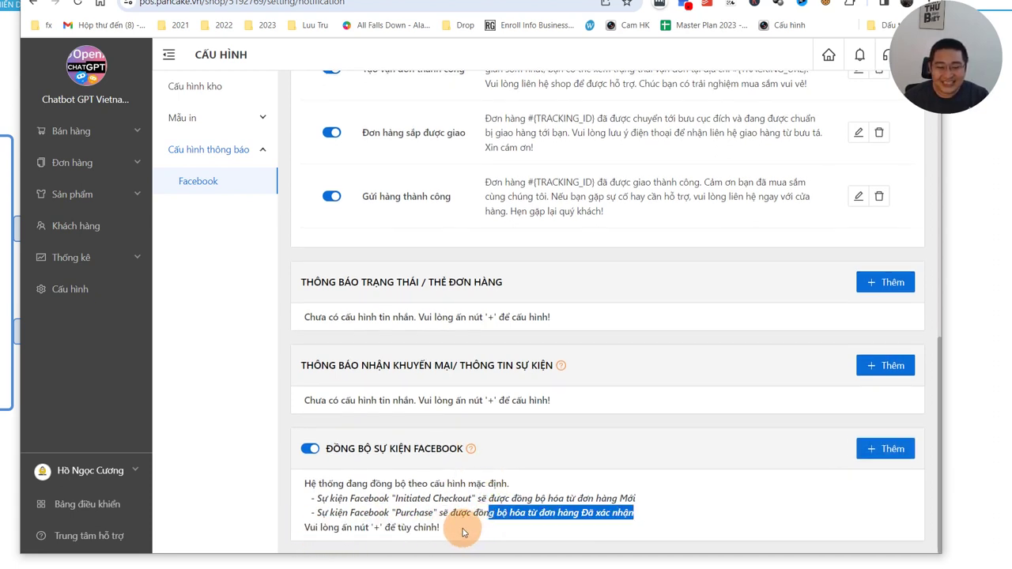
click(463, 543)
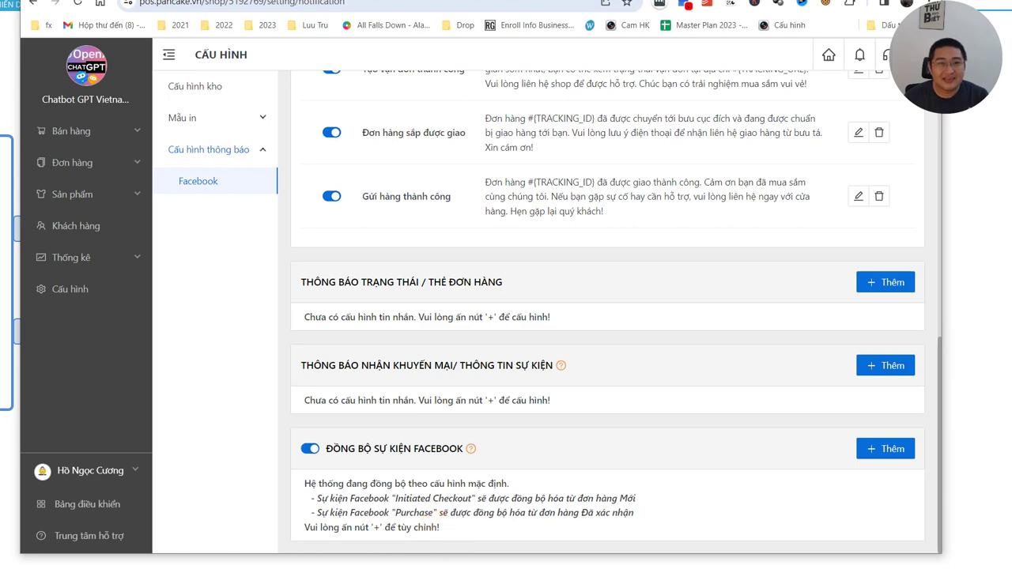
Switch to Meta Ads Manager and compare the "Lượt mua" and "Lượt mua trên Meta" columns across the ad sets.
key(alt+Tab)
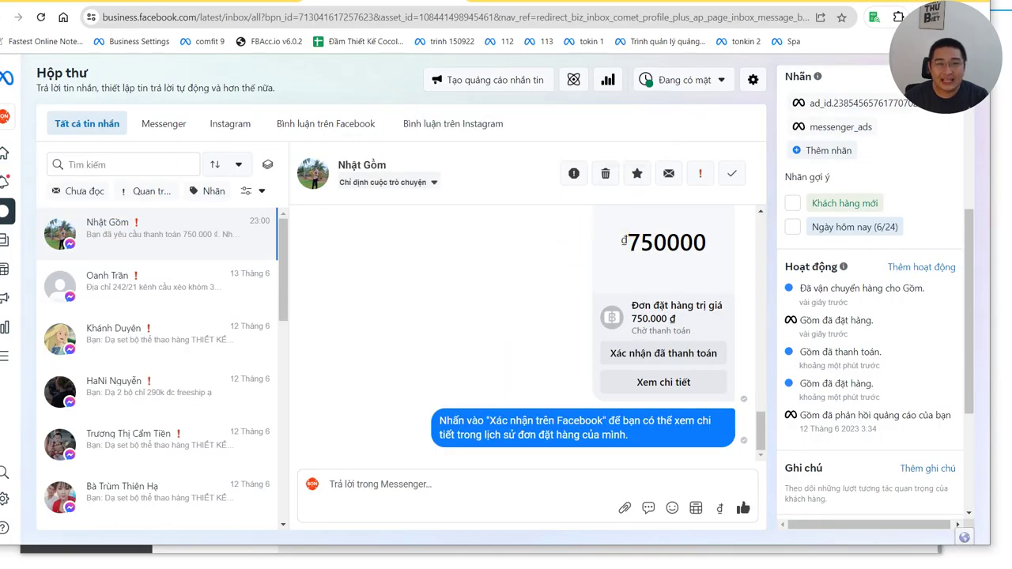
key(alt+Tab)
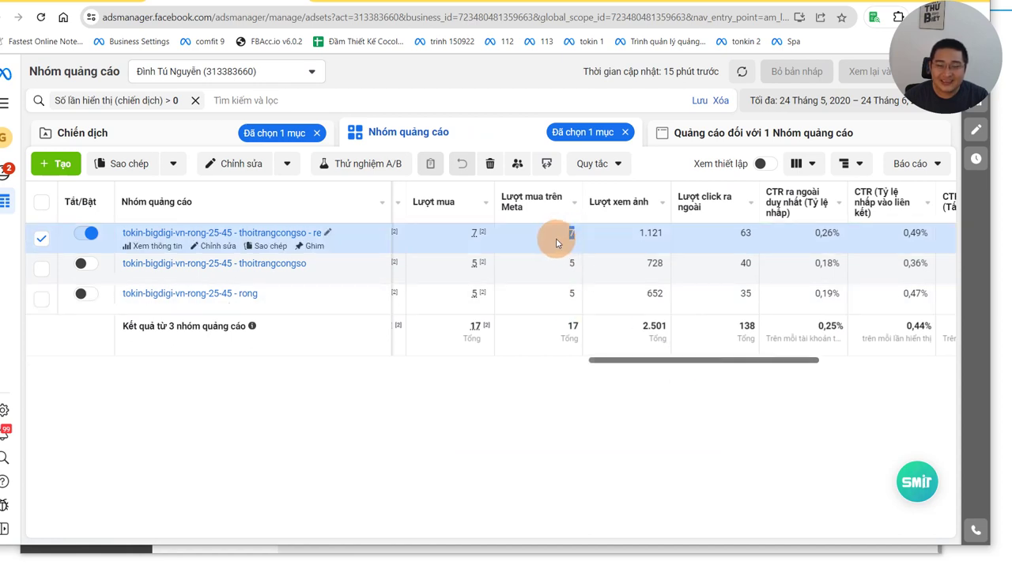
mouse_move(465, 237)
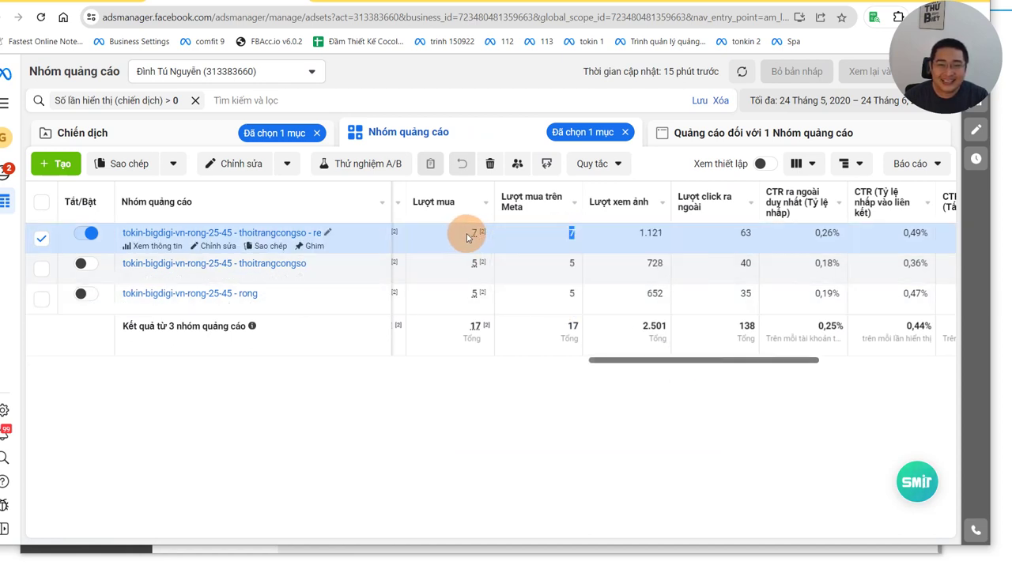
drag(741, 366, 687, 364)
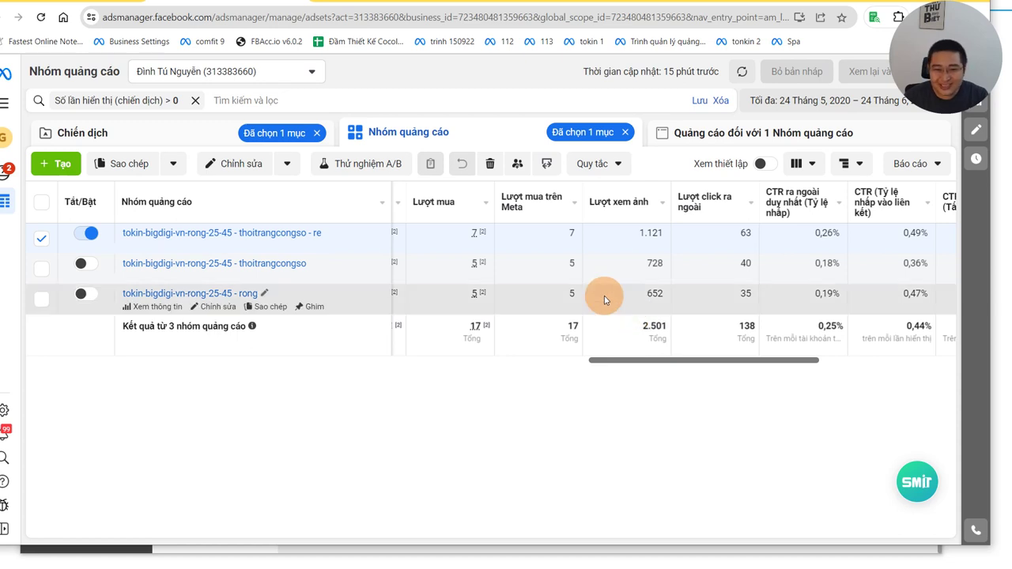
mouse_move(474, 232)
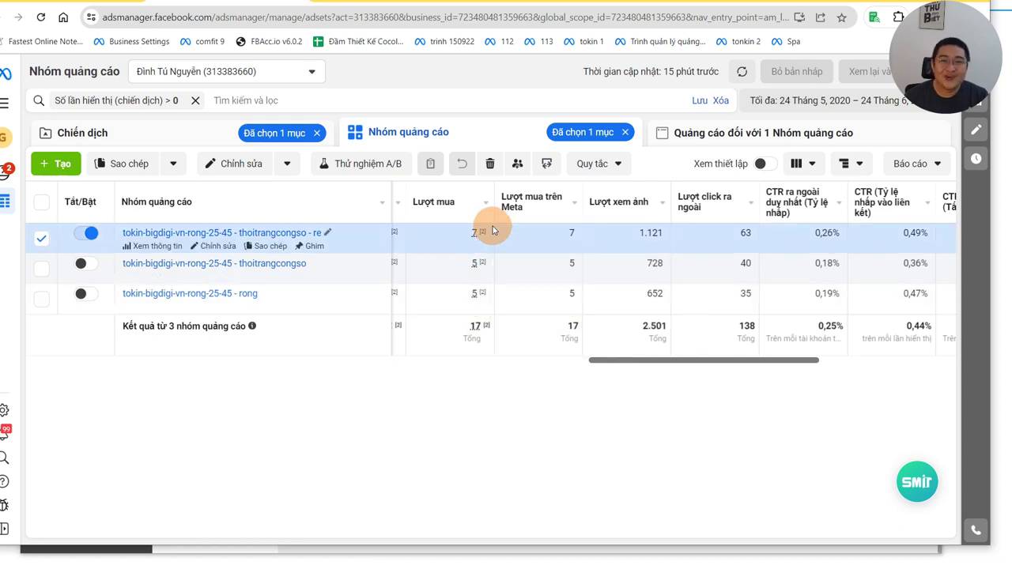
drag(680, 365, 671, 362)
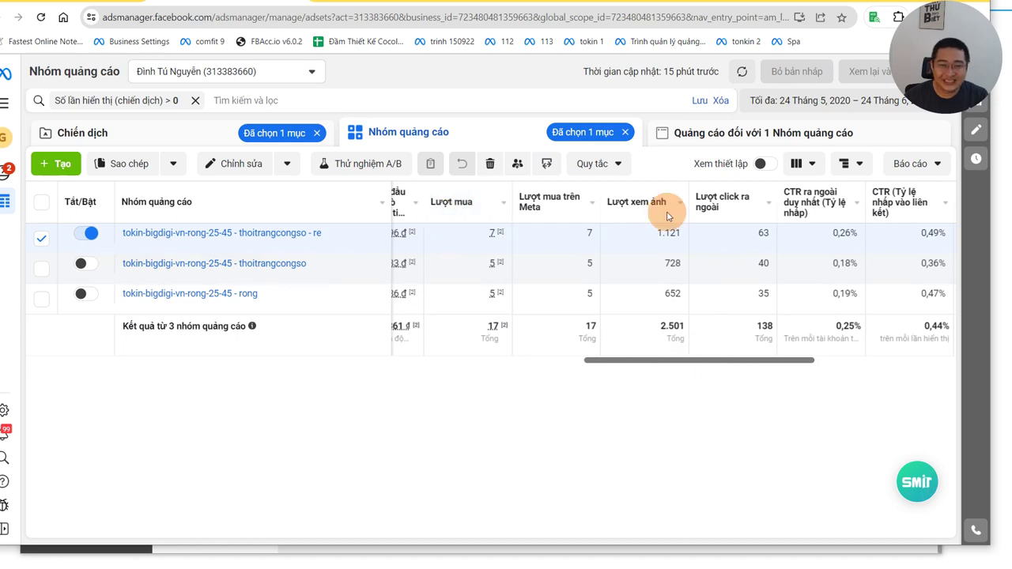